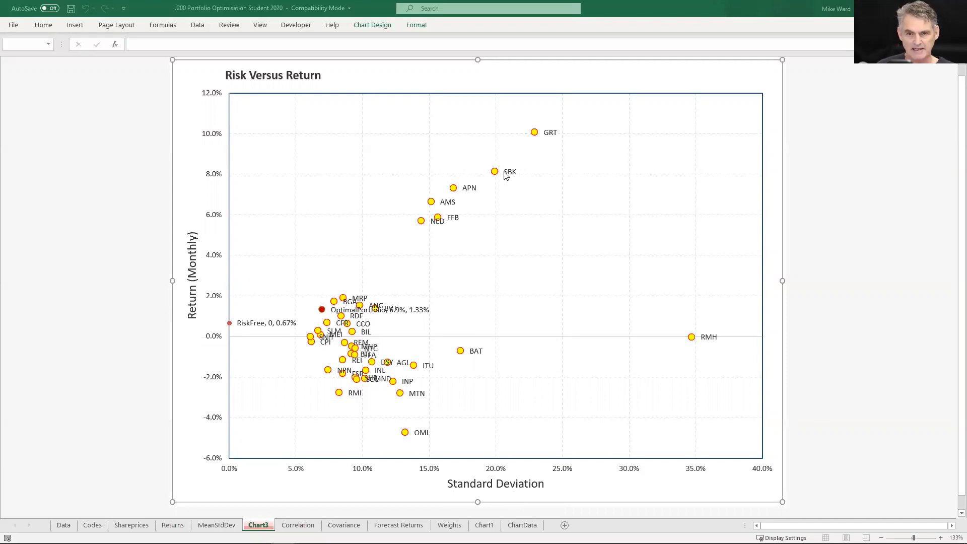
Inspect the SBK, OML, RiskFree and OptimalPortfolio points on the Risk Versus Return chart
{"action": "mouse_move", "coordinate": [496, 173]}
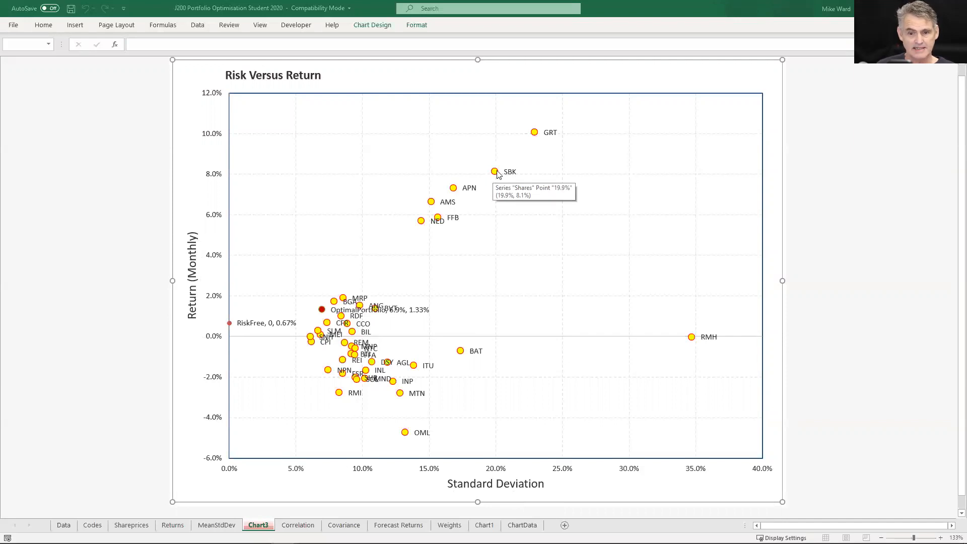
{"action": "mouse_move", "coordinate": [410, 436]}
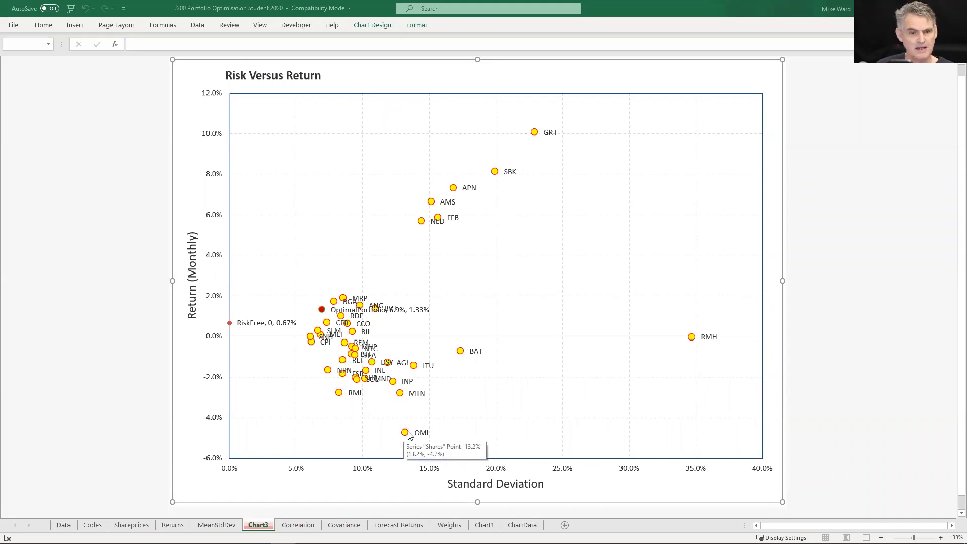
{"action": "mouse_move", "coordinate": [230, 327]}
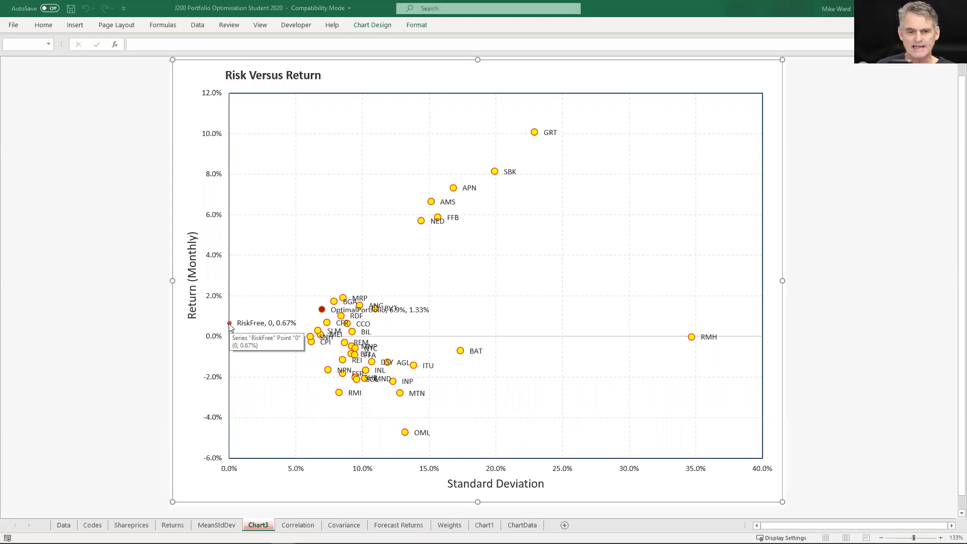
{"action": "mouse_move", "coordinate": [323, 311]}
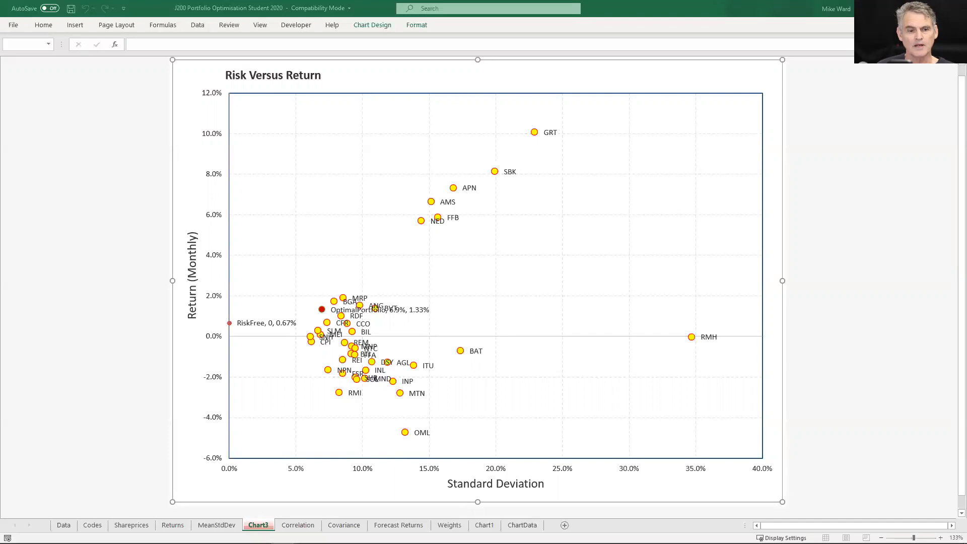
Review the downloaded index data on the Data sheet and the share names on the Codes sheet
{"action": "left_click", "coordinate": [66, 524]}
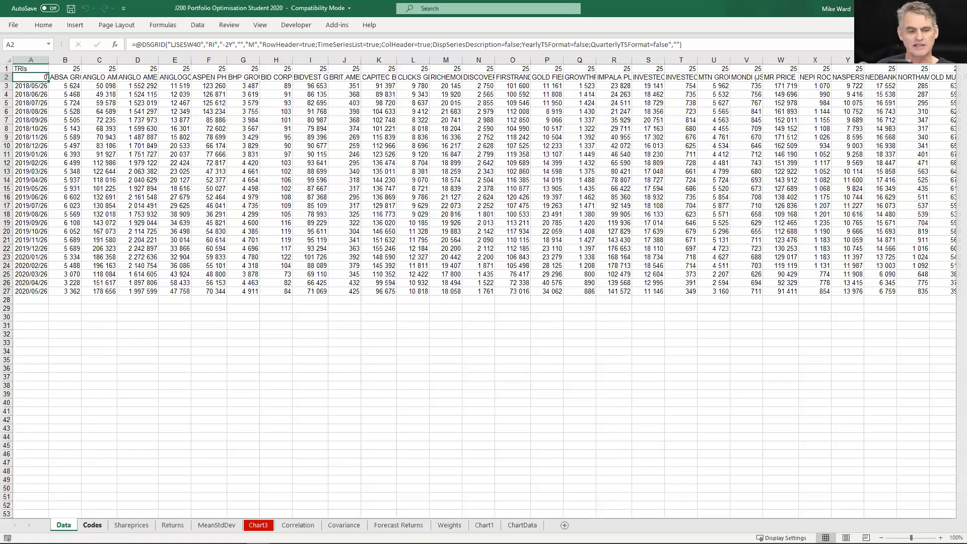
{"action": "left_click", "coordinate": [93, 525]}
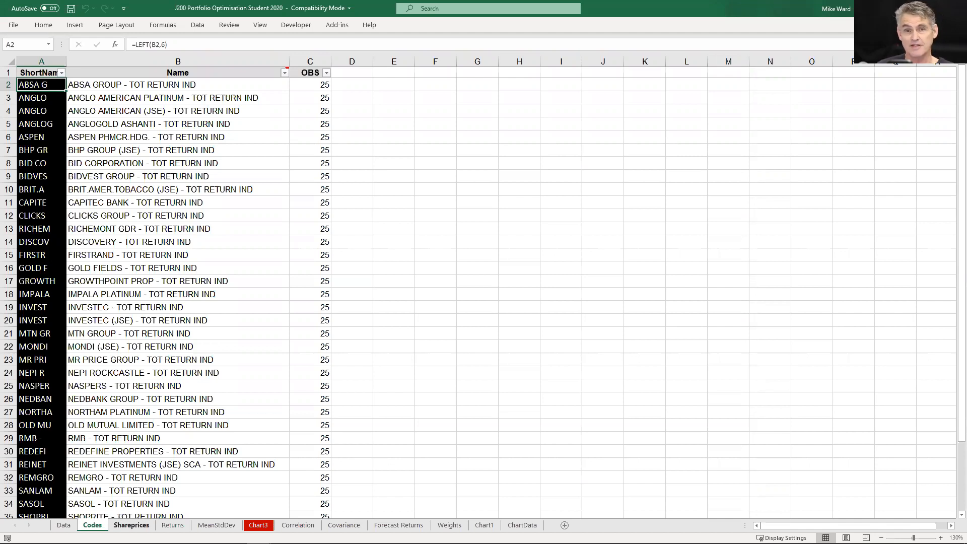
Examine the Shareprices sheet, checking the full range of monthly dates and company columns of total return prices
{"action": "left_click", "coordinate": [131, 524]}
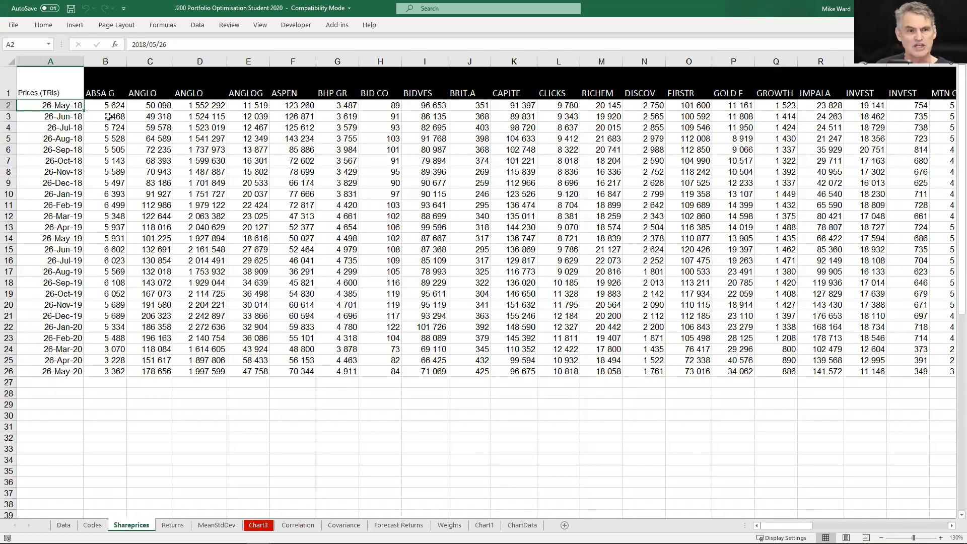
{"action": "left_click", "coordinate": [115, 105]}
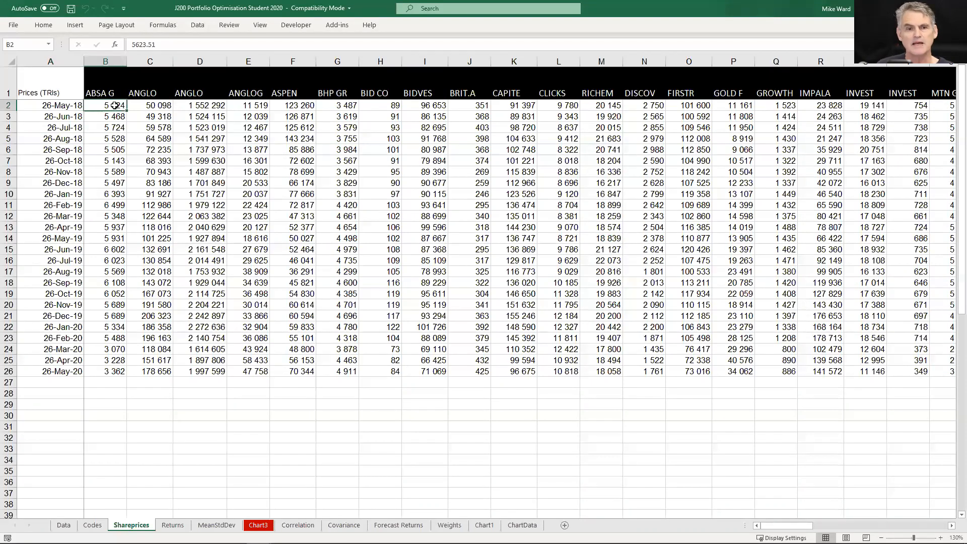
{"action": "key", "text": "Left"}
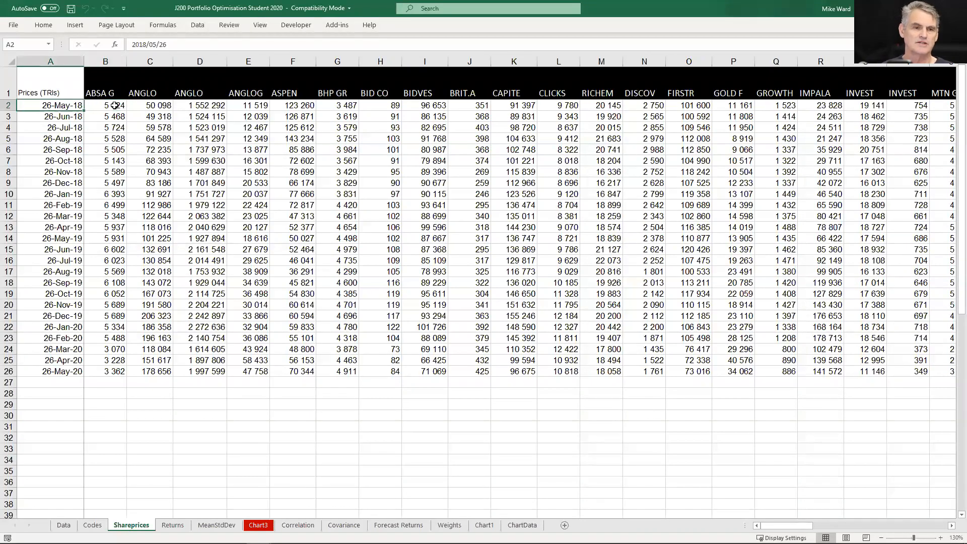
{"action": "key", "text": "ctrl+Down"}
{"action": "key", "text": "ctrl+Up"}
{"action": "key", "text": "Down"}
{"action": "key", "text": "Right"}
{"action": "key", "text": "Up"}
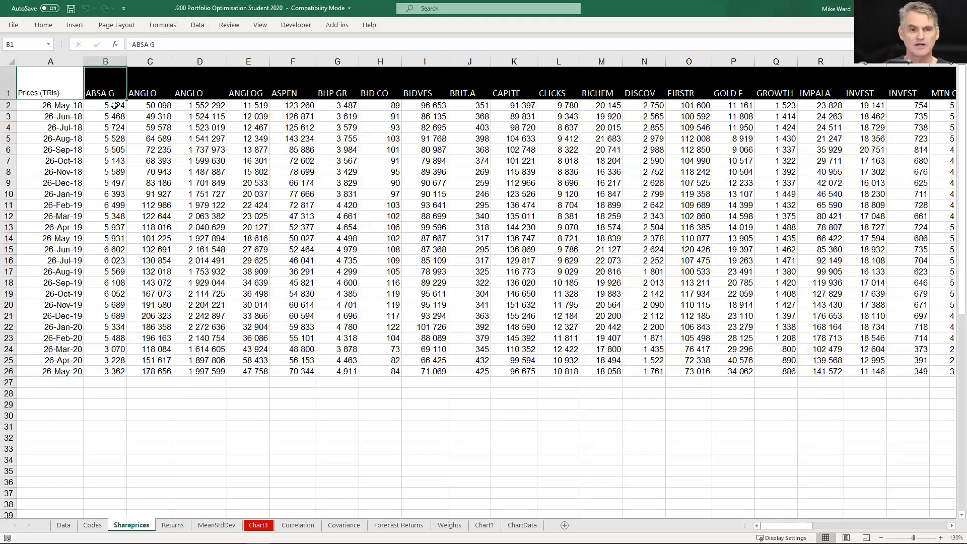
{"action": "key", "text": "ctrl+Right"}
{"action": "key", "text": "ctrl+Left"}
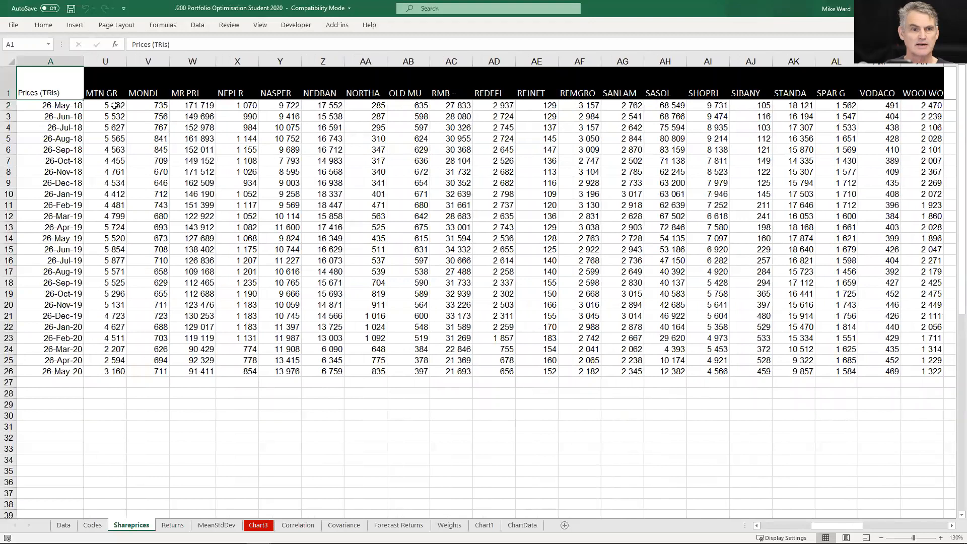
{"action": "key", "text": "Right"}
{"action": "key", "text": "Down"}
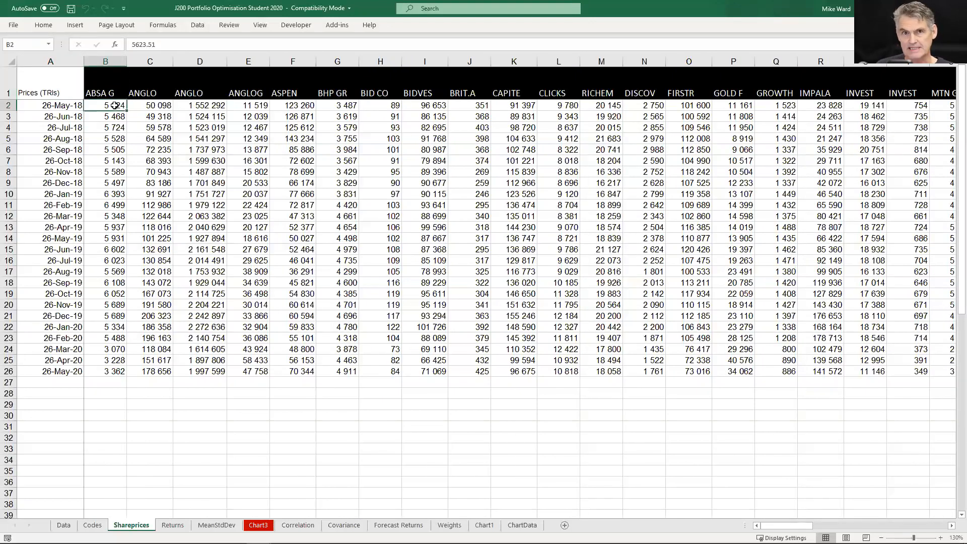
Examine the Returns sheet and the monthly return formulas in the first shares' June 2018 cells
{"action": "left_click", "coordinate": [172, 525]}
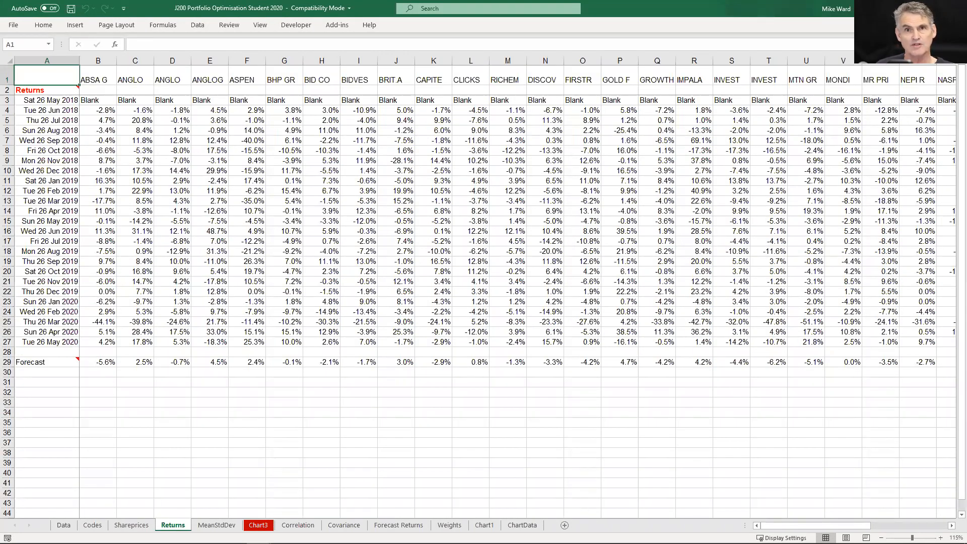
{"action": "key", "text": "Down"}
{"action": "key", "text": "Down"}
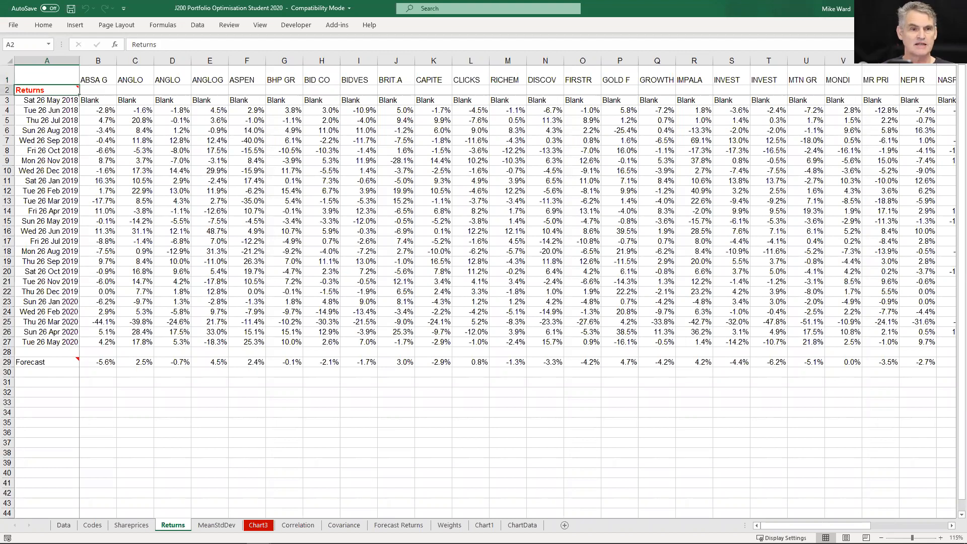
{"action": "key", "text": "Right"}
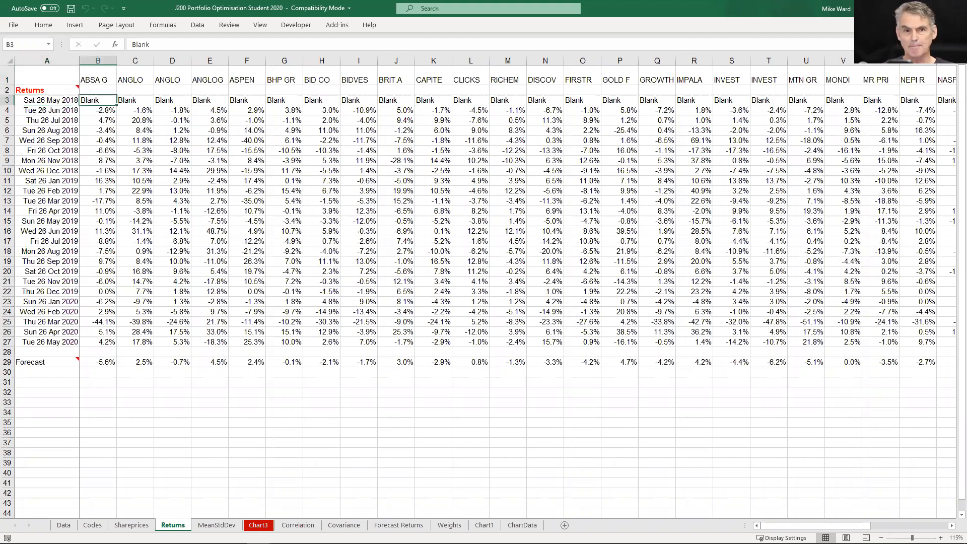
{"action": "key", "text": "Down"}
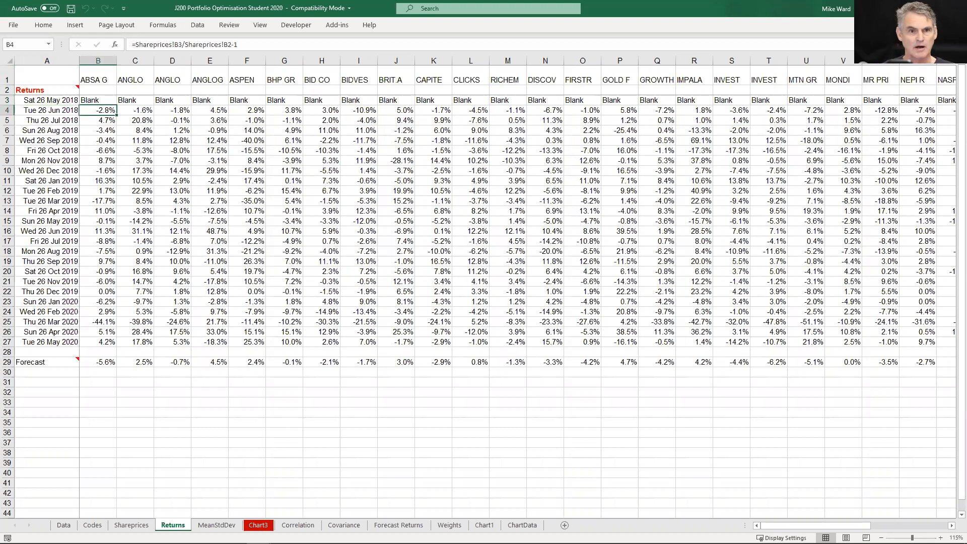
{"action": "key", "text": "Right"}
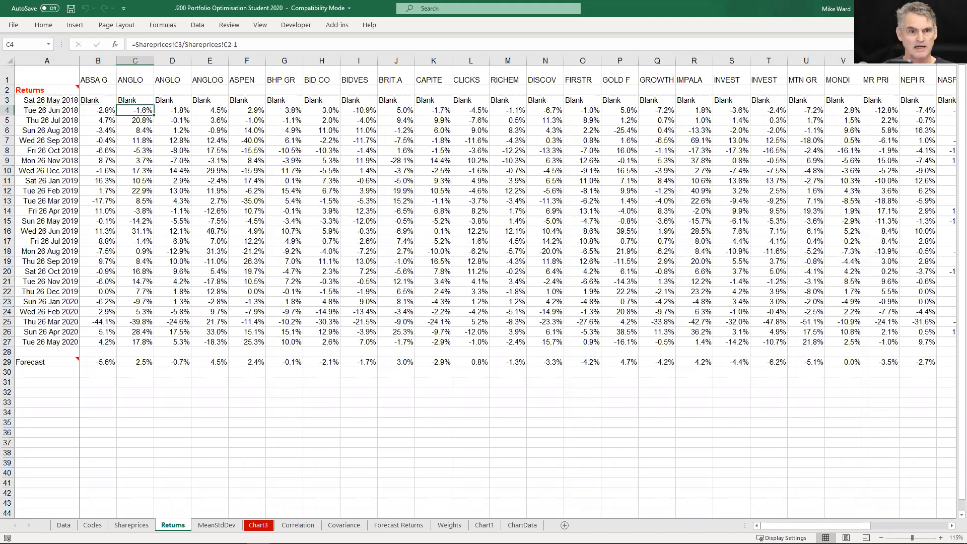
{"action": "key", "text": "Left"}
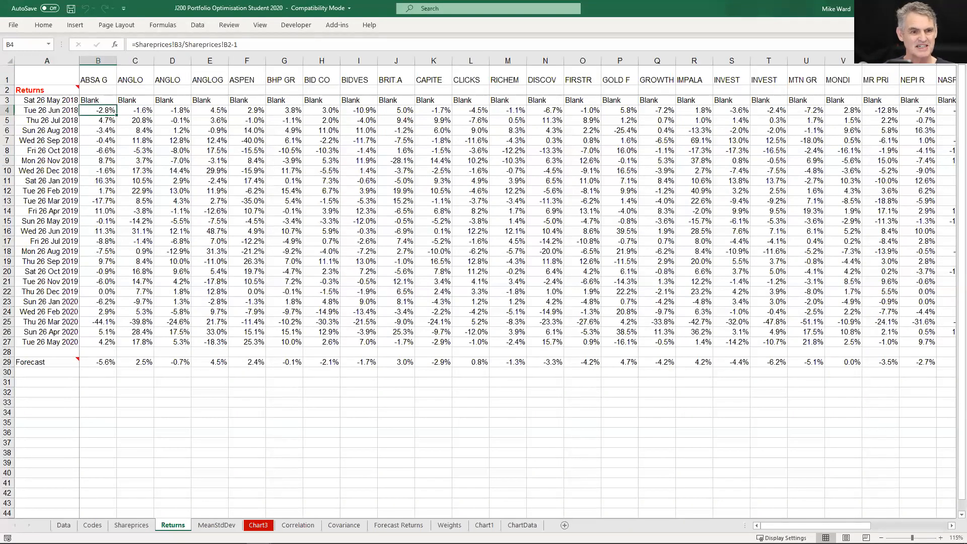
{"action": "key", "text": "Left"}
{"action": "key", "text": "Right"}
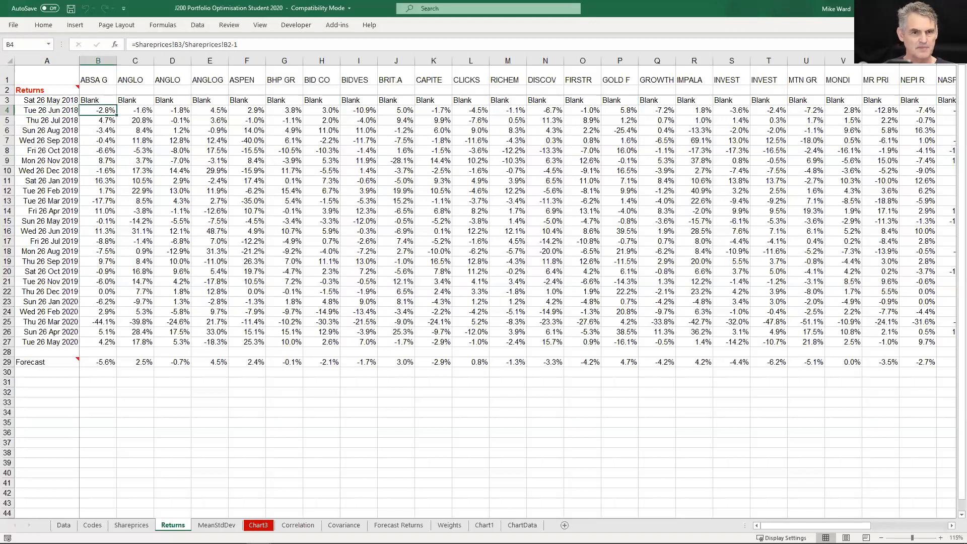
{"action": "key", "text": "Right"}
{"action": "key", "text": "Right"}
{"action": "key", "text": "Left"}
{"action": "key", "text": "Left"}
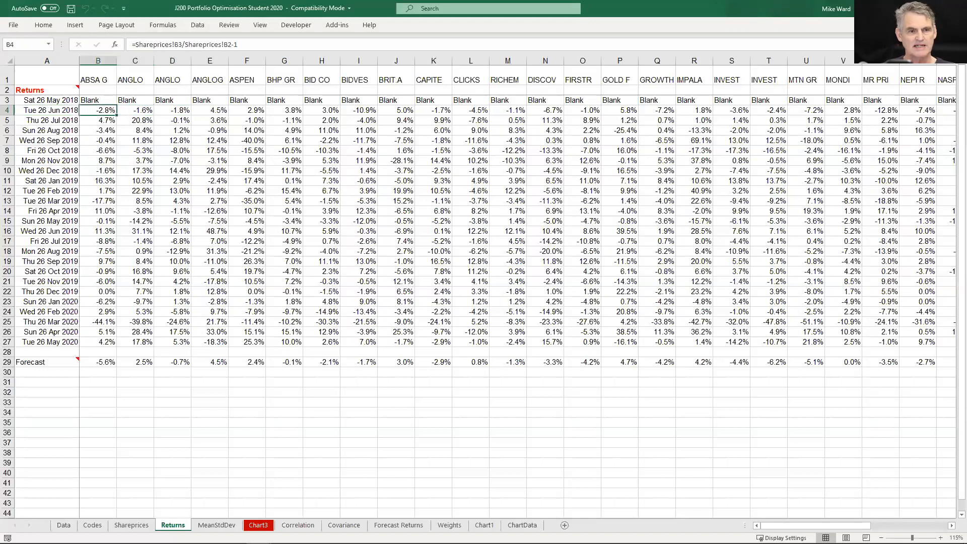
Select all monthly returns from B4 to the last share and date, and check the extent of the Returns named range
{"action": "key", "text": "ctrl+shift+Right"}
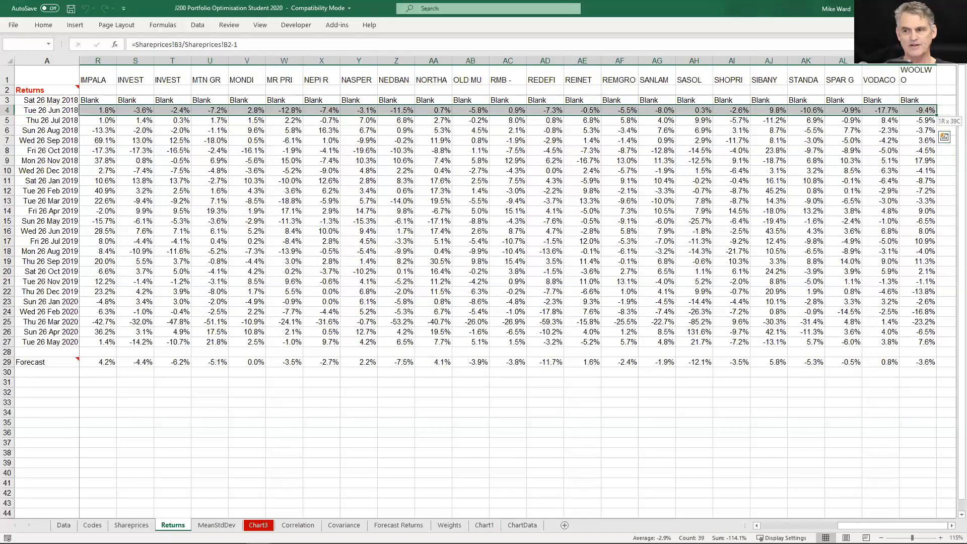
{"action": "key", "text": "ctrl+shift+Down"}
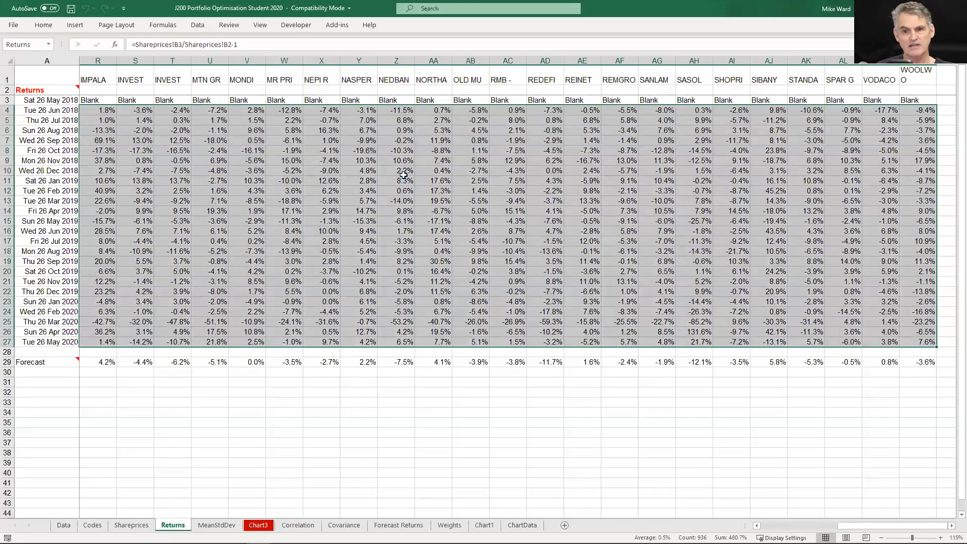
{"action": "scroll", "coordinate": [402, 172], "scroll_direction": "down", "scroll_amount": 5}
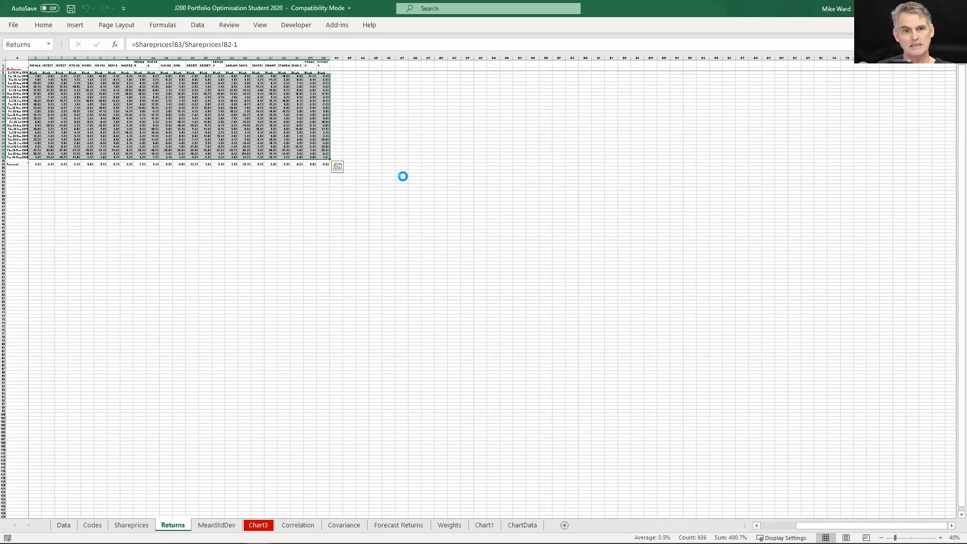
{"action": "scroll", "coordinate": [404, 176], "scroll_direction": "down", "scroll_amount": 1}
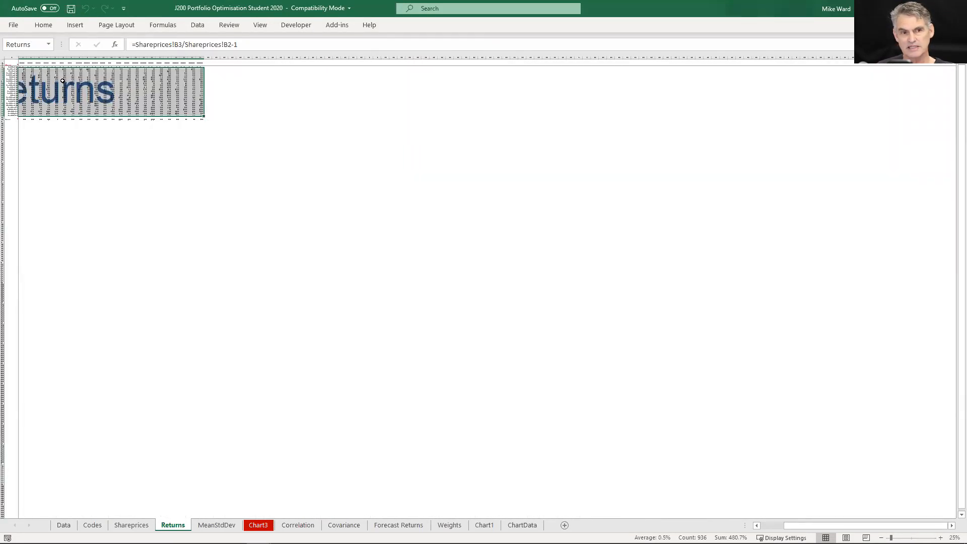
{"action": "scroll", "coordinate": [80, 91], "scroll_direction": "up", "scroll_amount": 9}
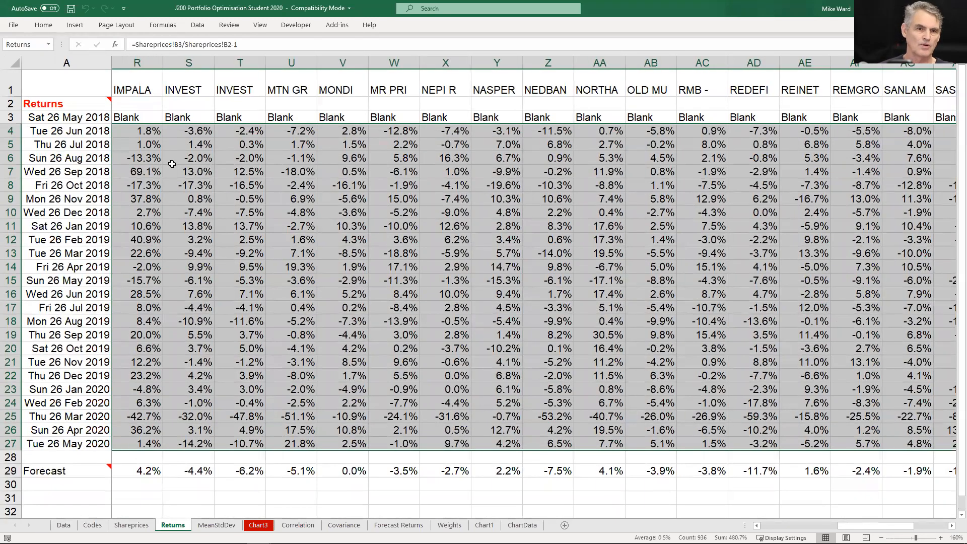
{"action": "key", "text": "Left"}
{"action": "key", "text": "Right"}
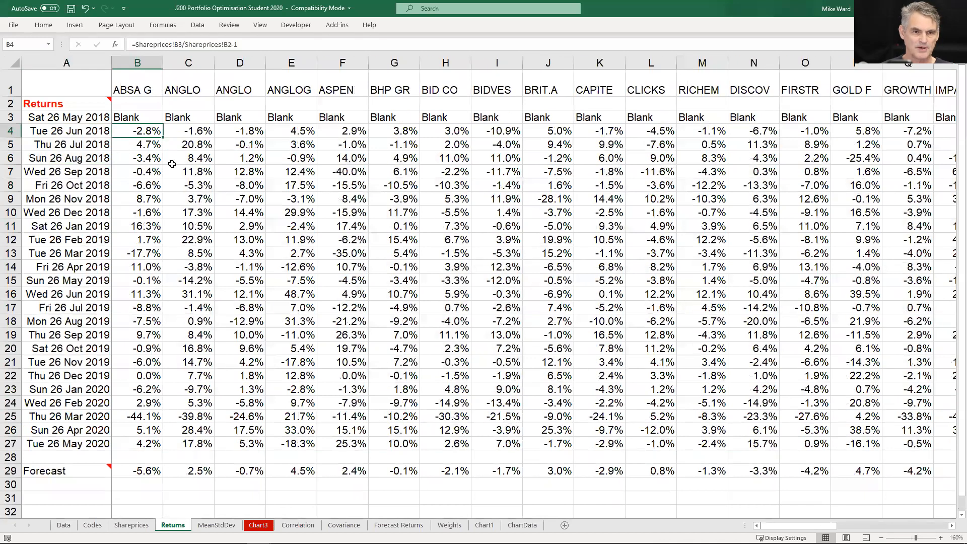
Inspect the forecast formula in B29 and follow the Forecast row across to the last share
{"action": "key", "text": "ctrl+Down"}
{"action": "key", "text": "Down"}
{"action": "key", "text": "Down"}
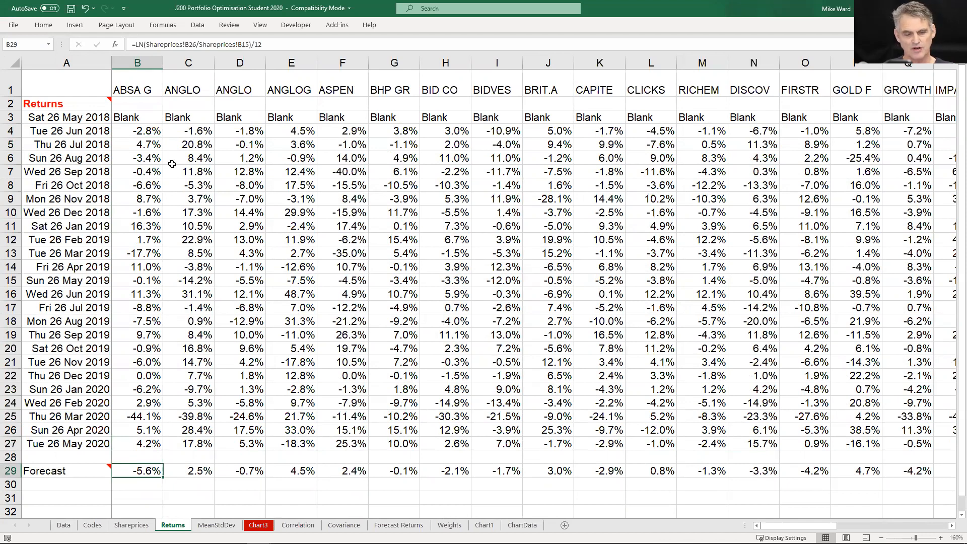
{"action": "key", "text": "F2"}
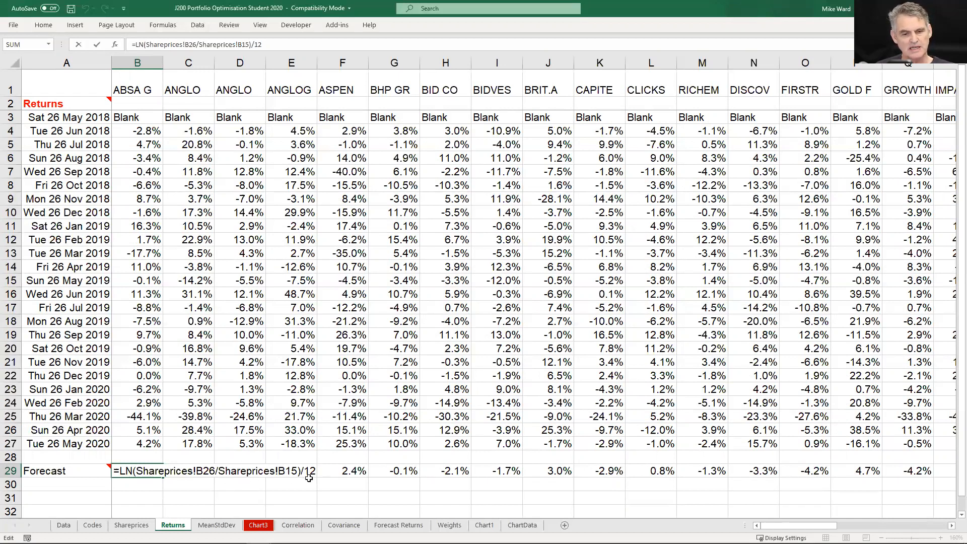
{"action": "key", "text": "ctrl+Return"}
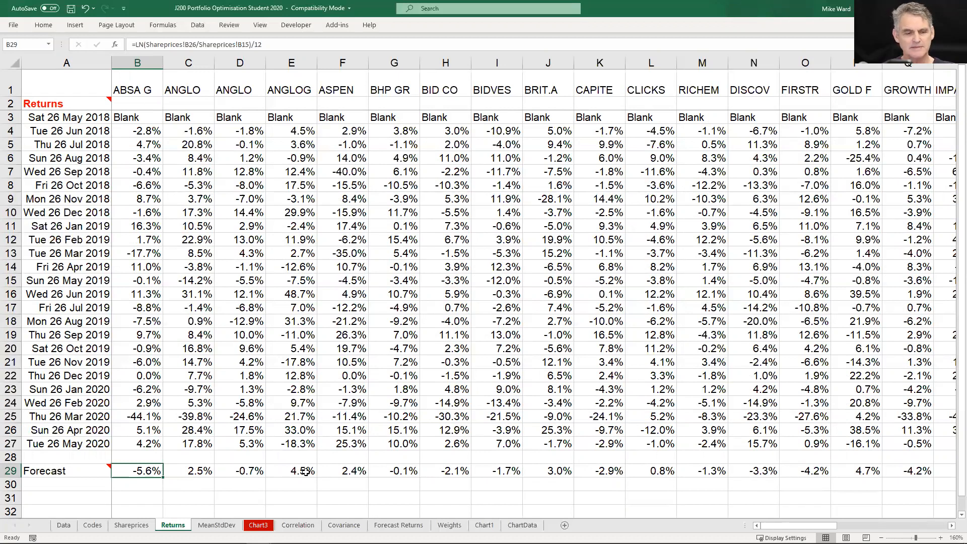
{"action": "key", "text": "ctrl+Right"}
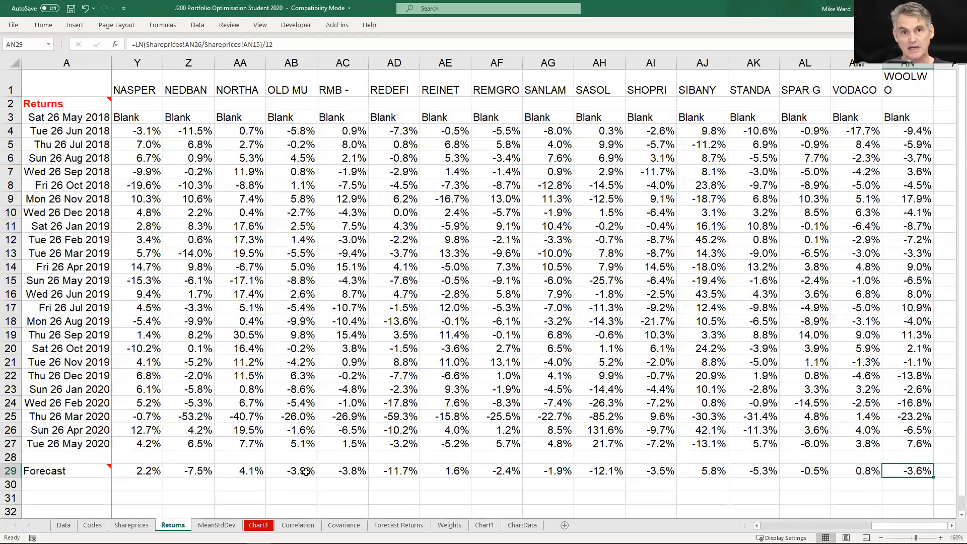
{"action": "key", "text": "ctrl+Left"}
Examine the March 2020 returns share by share, from ABSA through BHP
{"action": "key", "text": "Up"}
{"action": "key", "text": "Up"}
{"action": "key", "text": "Up"}
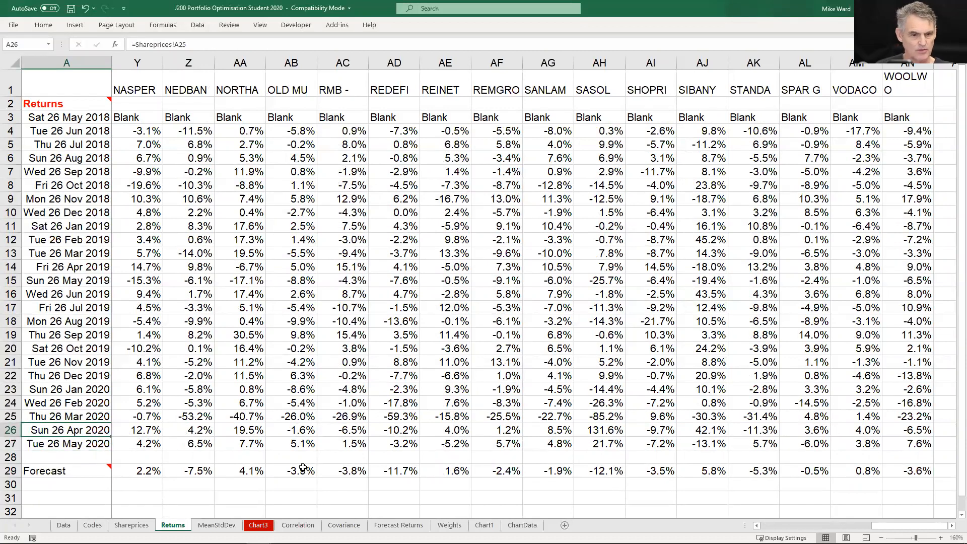
{"action": "key", "text": "Right"}
{"action": "key", "text": "Up"}
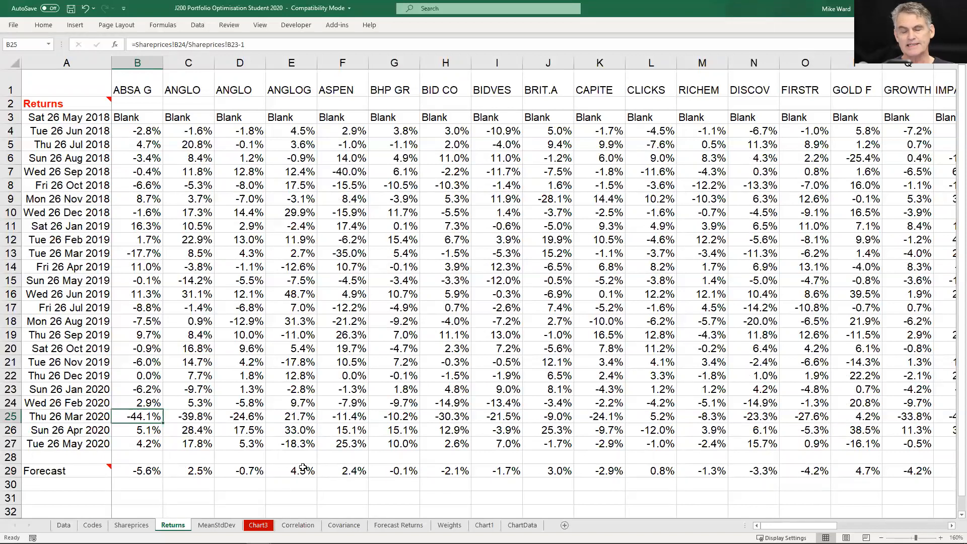
{"action": "key", "text": "Right"}
{"action": "key", "text": "Right"}
{"action": "key", "text": "Right"}
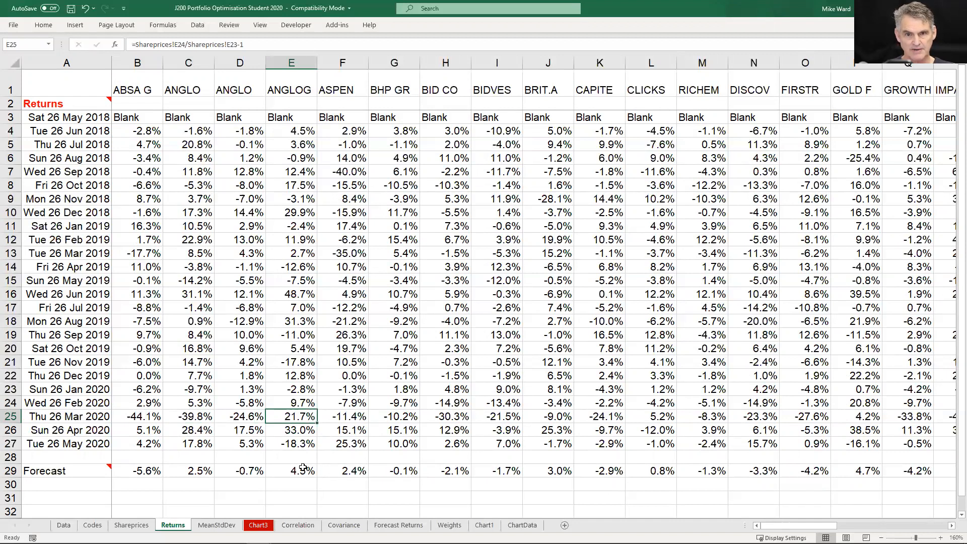
{"action": "key", "text": "Right"}
{"action": "key", "text": "Right"}
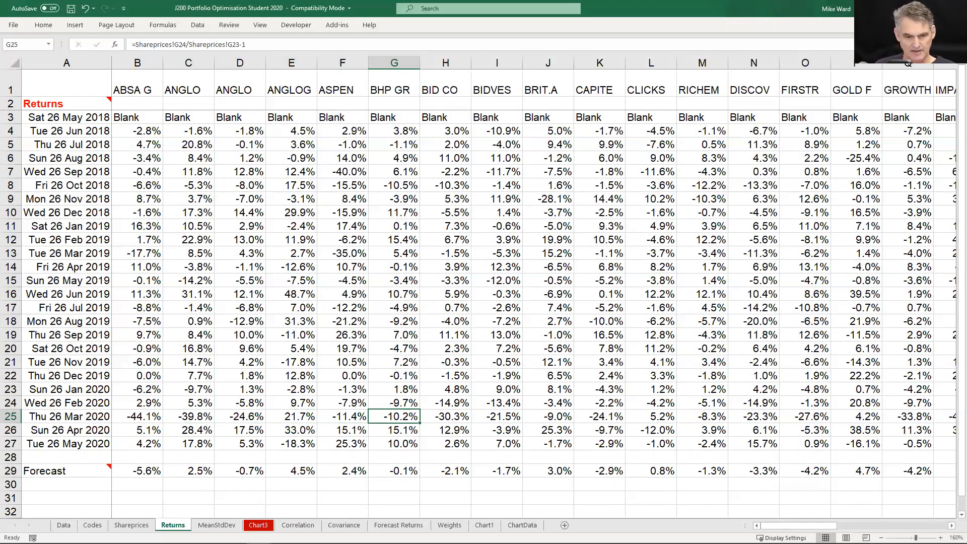
Review the mean and standard deviation statistics on the MeanStdDev sheet and the Risk Versus Return chart
{"action": "key", "text": "ctrl+Page_Down"}
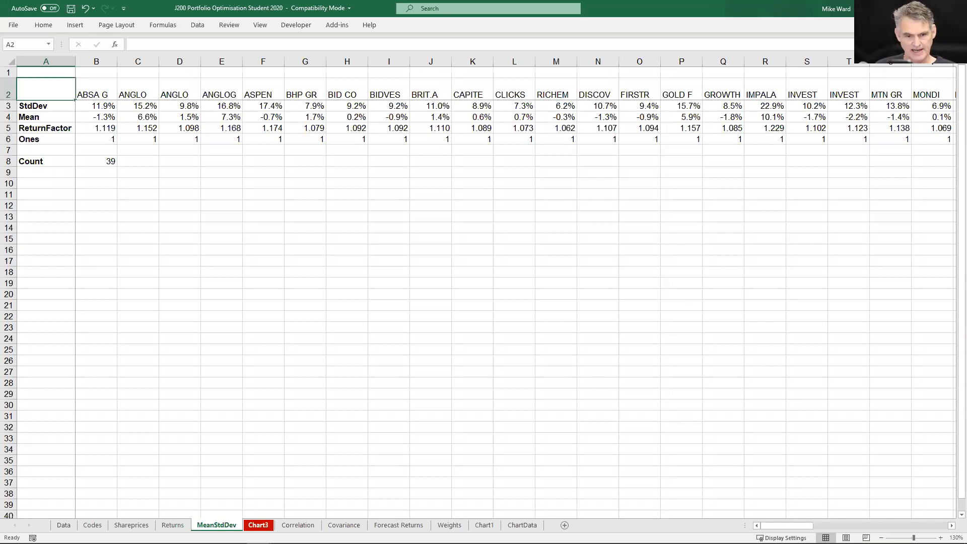
{"action": "key", "text": "ctrl+Page_Down"}
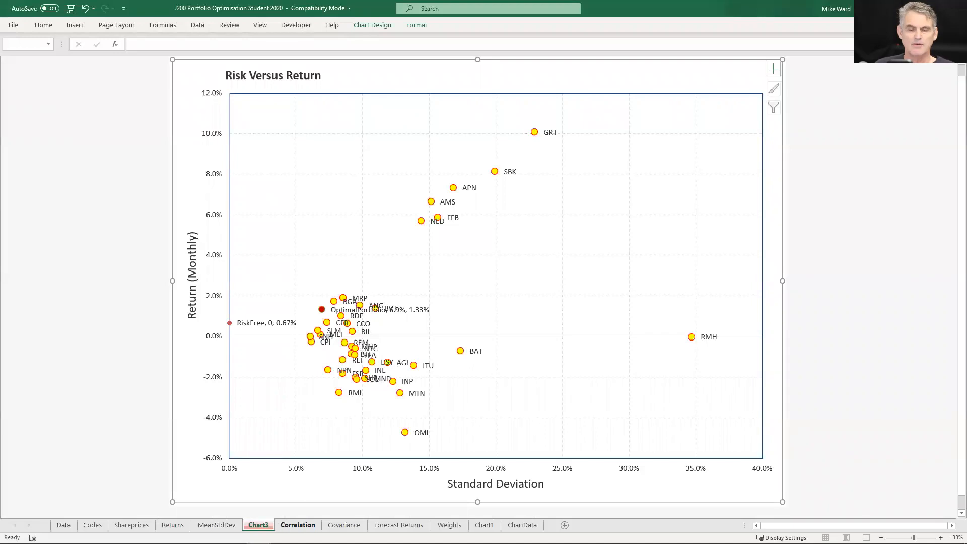
Fill the selected Correlation matrix range on the Correlation sheet with the array formula =Resize(mCorrelation(Returns))
{"action": "left_click", "coordinate": [298, 526]}
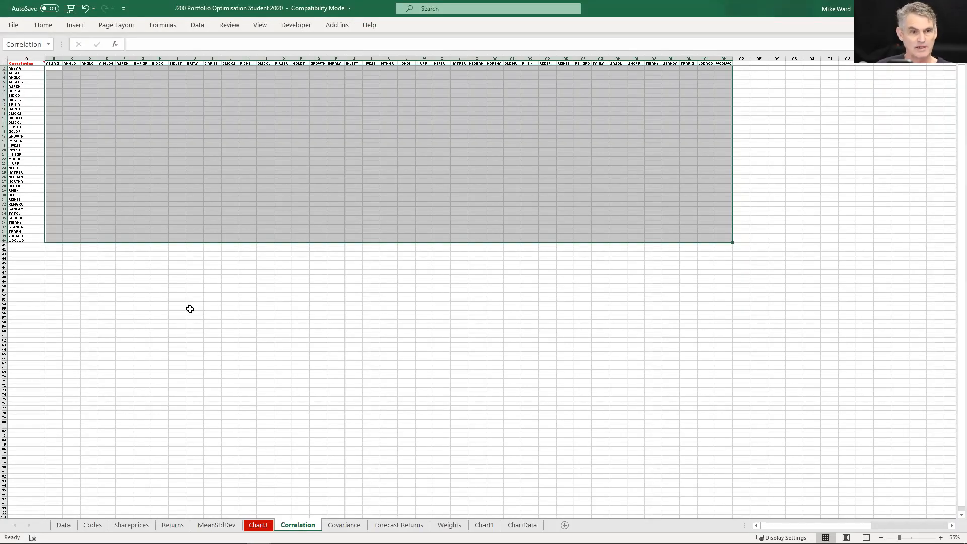
{"action": "scroll", "coordinate": [189, 309], "scroll_direction": "up", "scroll_amount": 5}
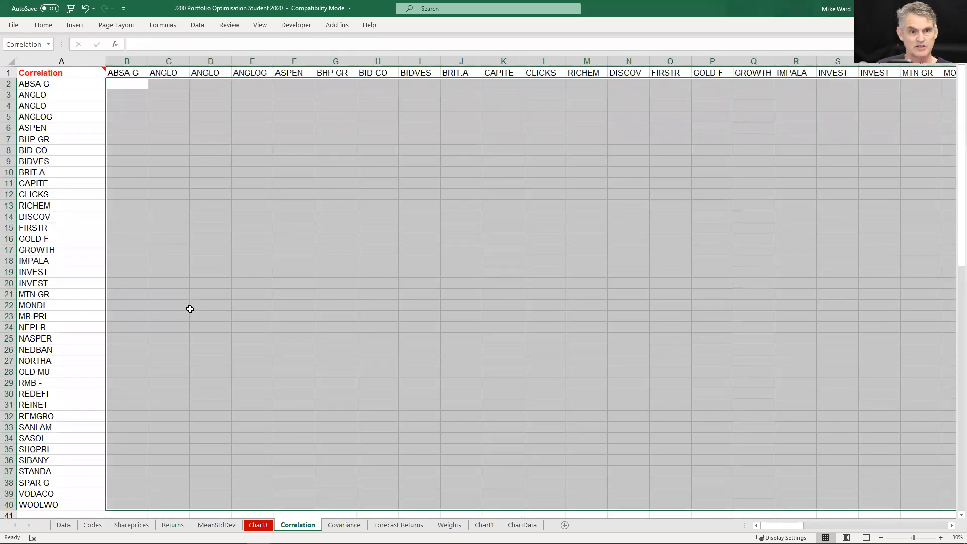
{"action": "scroll", "coordinate": [190, 308], "scroll_direction": "up", "scroll_amount": 1}
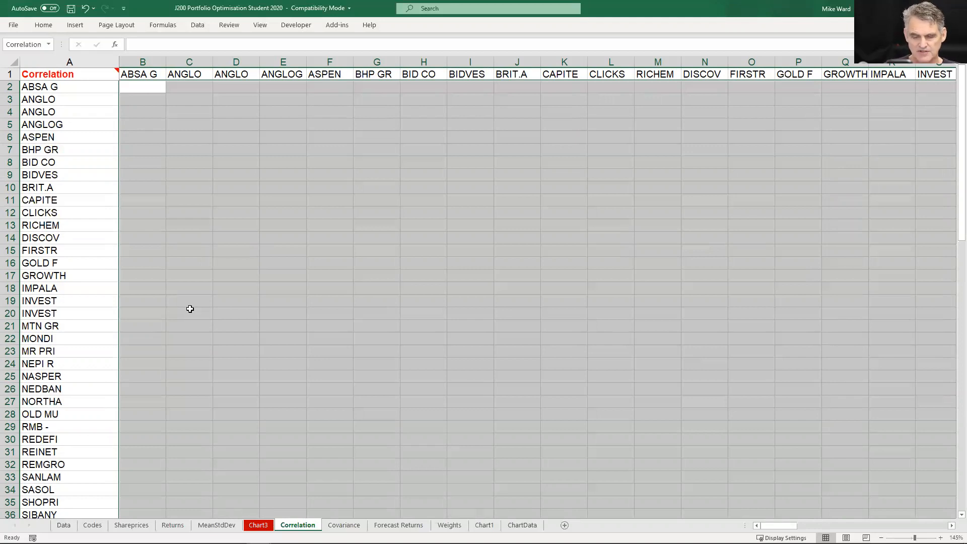
{"action": "type", "text": "="}
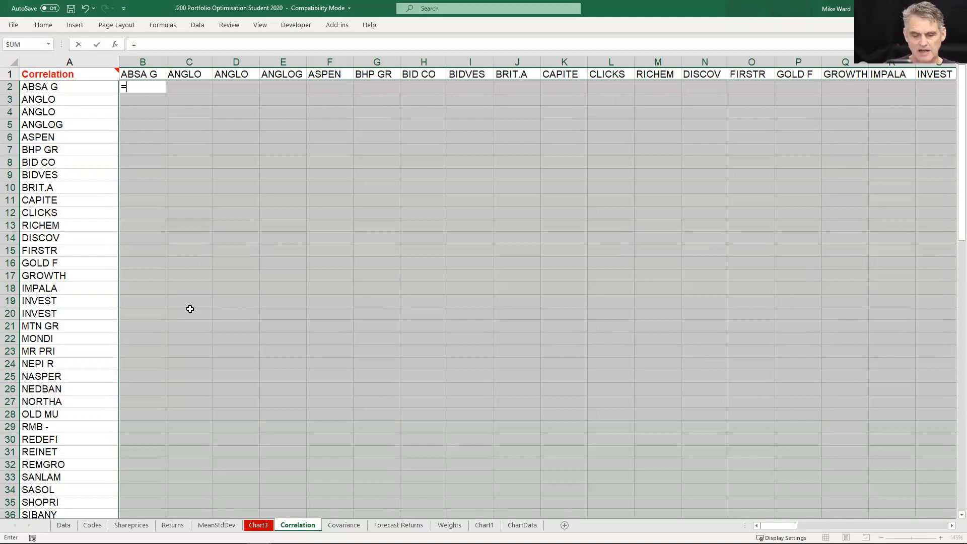
{"action": "type", "text": "r"}
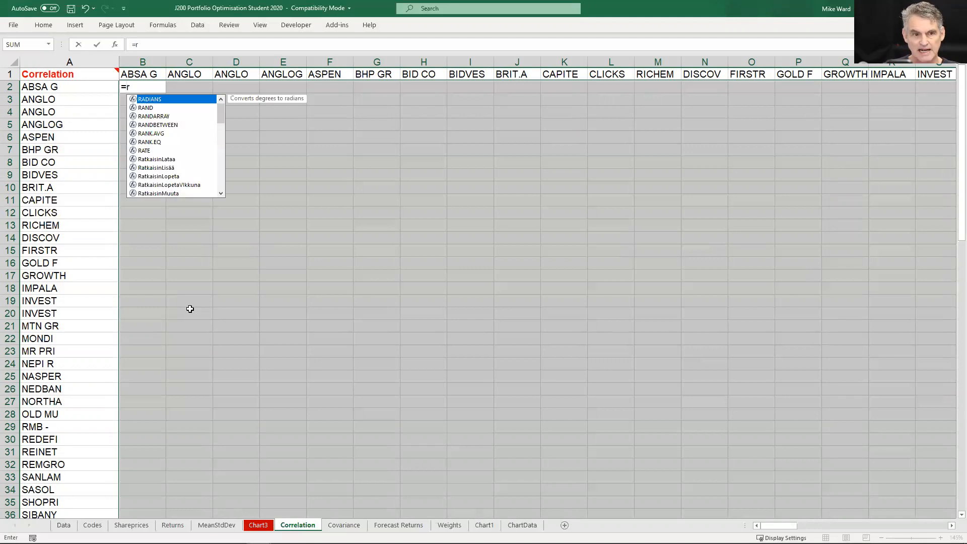
{"action": "type", "text": "es"}
{"action": "key", "text": "Tab"}
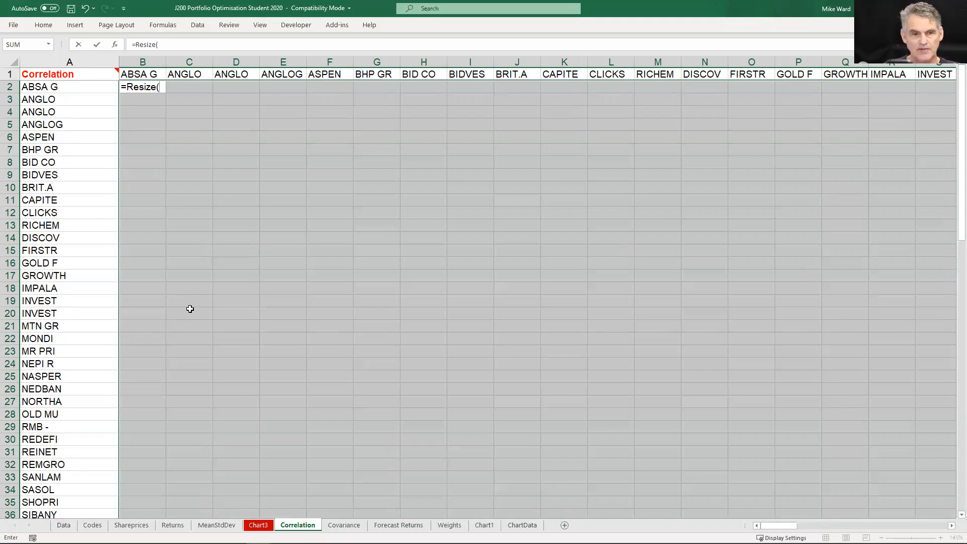
{"action": "type", "text": "mc"}
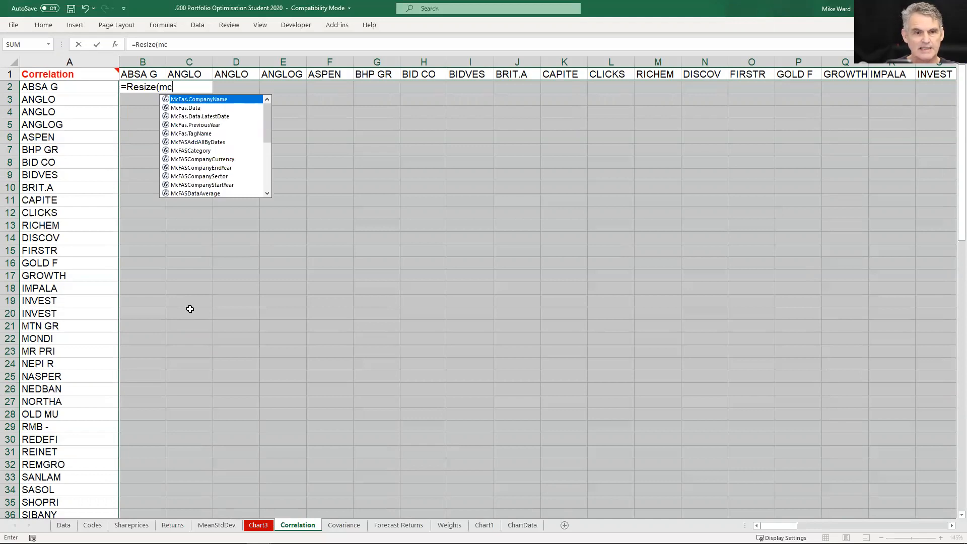
{"action": "type", "text": "or"}
{"action": "key", "text": "Tab"}
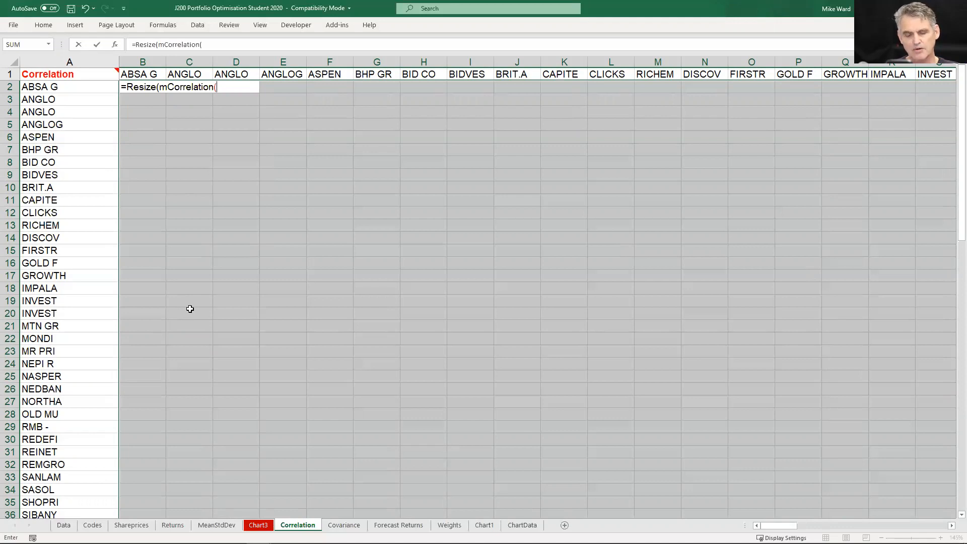
{"action": "type", "text": "ret"}
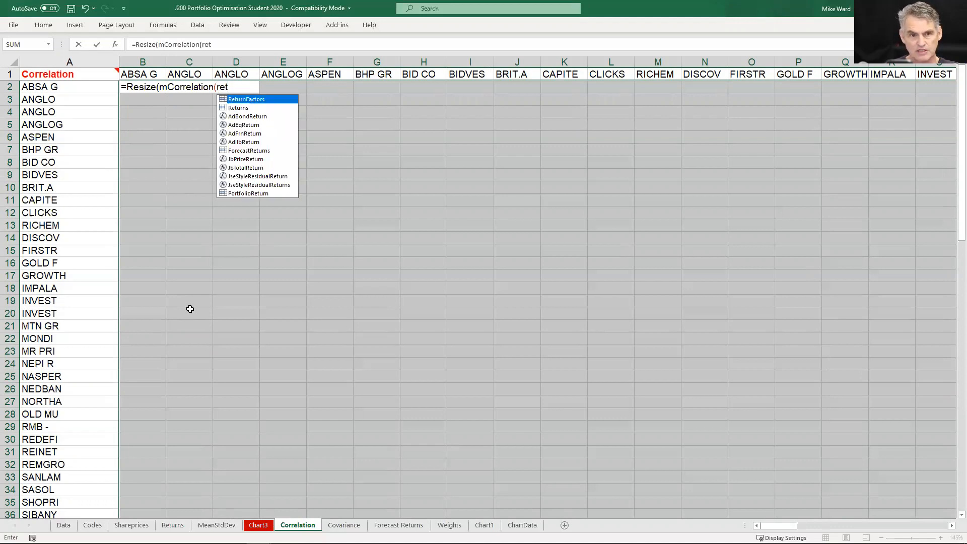
{"action": "key", "text": "Down"}
{"action": "key", "text": "Tab"}
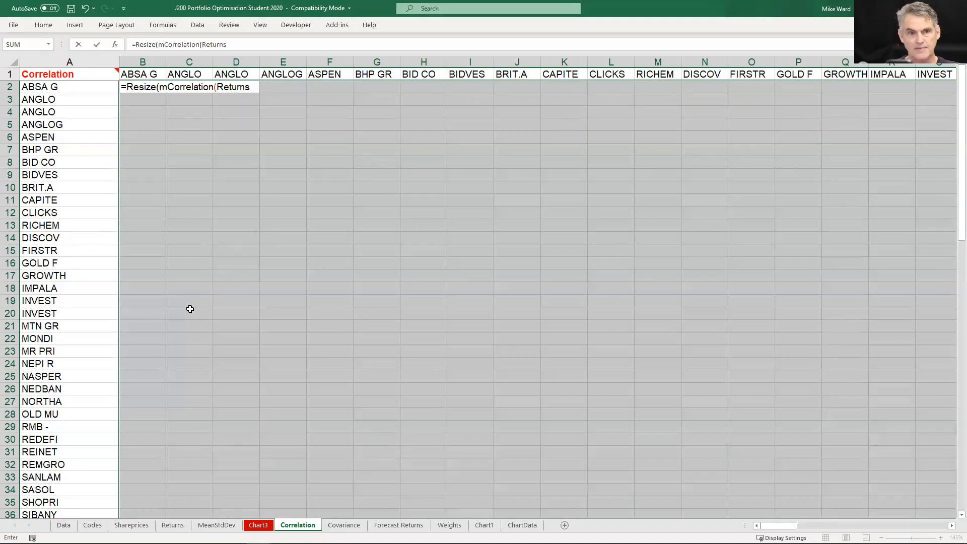
{"action": "type", "text": "))"}
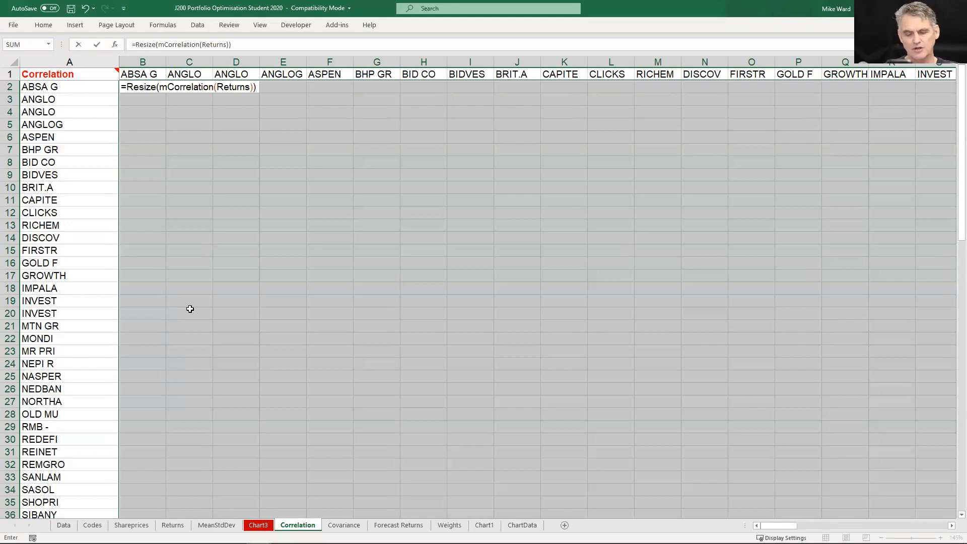
{"action": "key", "text": "ctrl+shift+Return"}
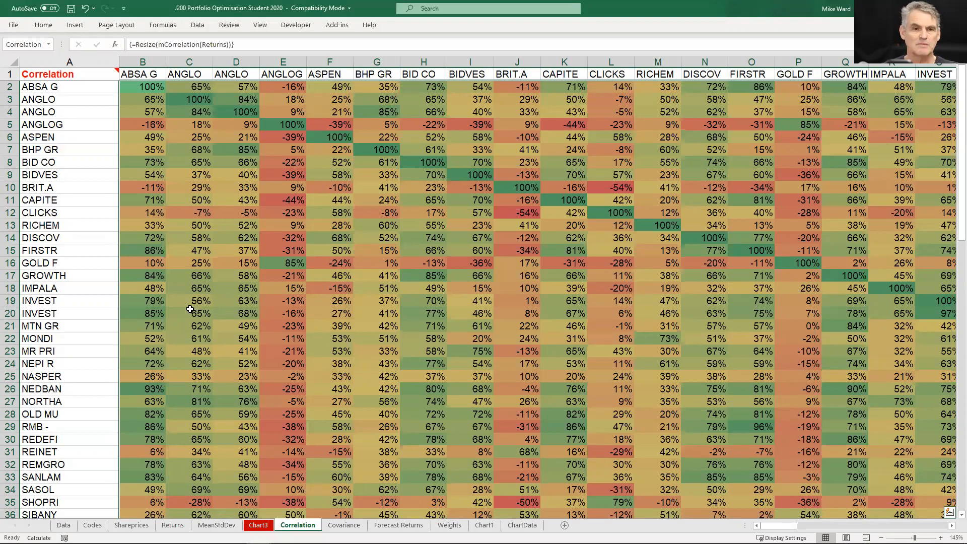
Examine the diagonal of the correlation matrix share by share, from ABSA through ASPEN
{"action": "key", "text": "Down"}
{"action": "key", "text": "Up"}
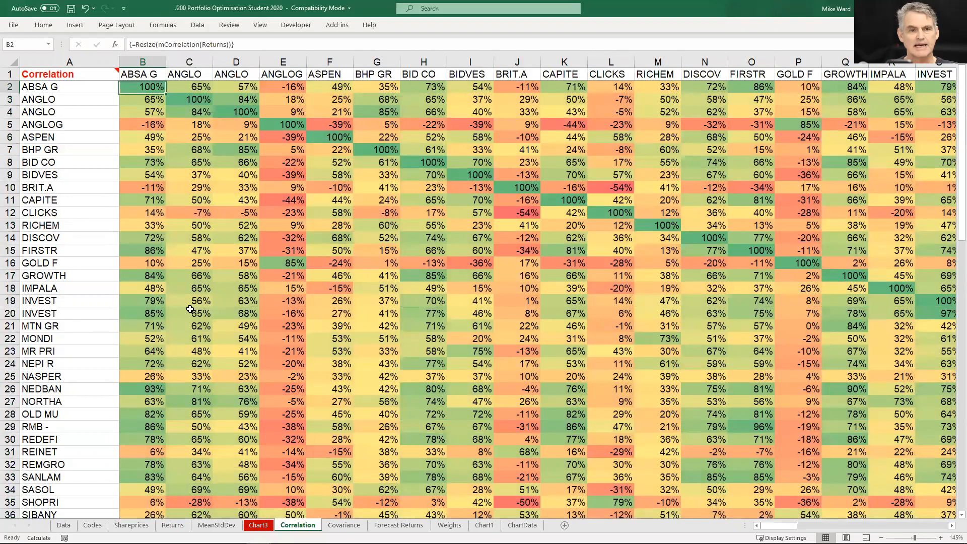
{"action": "key", "text": "Right"}
{"action": "key", "text": "Down"}
{"action": "key", "text": "Right"}
{"action": "key", "text": "Down"}
{"action": "key", "text": "Right"}
{"action": "key", "text": "Down"}
{"action": "key", "text": "Right"}
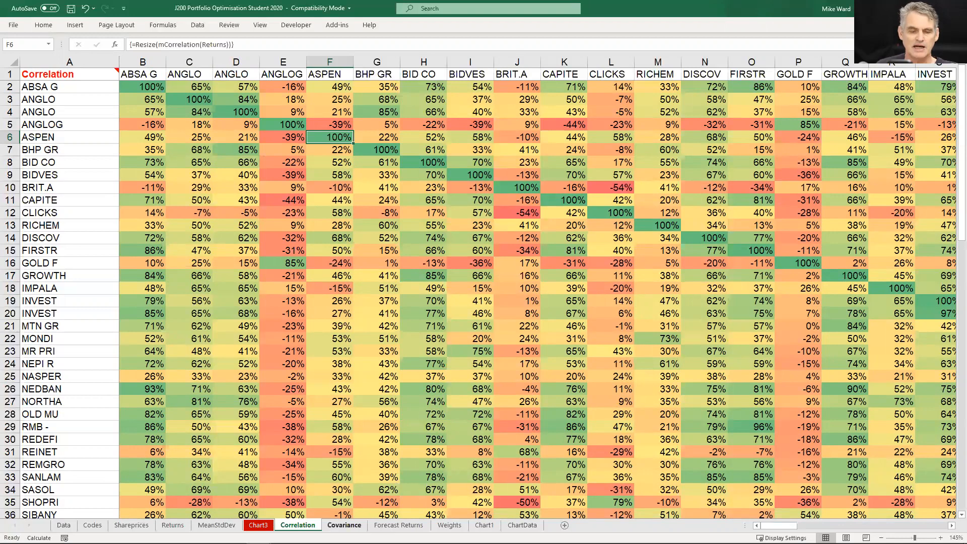
Examine the covariance matrix and its array formula, and revisit the Risk Versus Return chart
{"action": "left_click", "coordinate": [344, 524]}
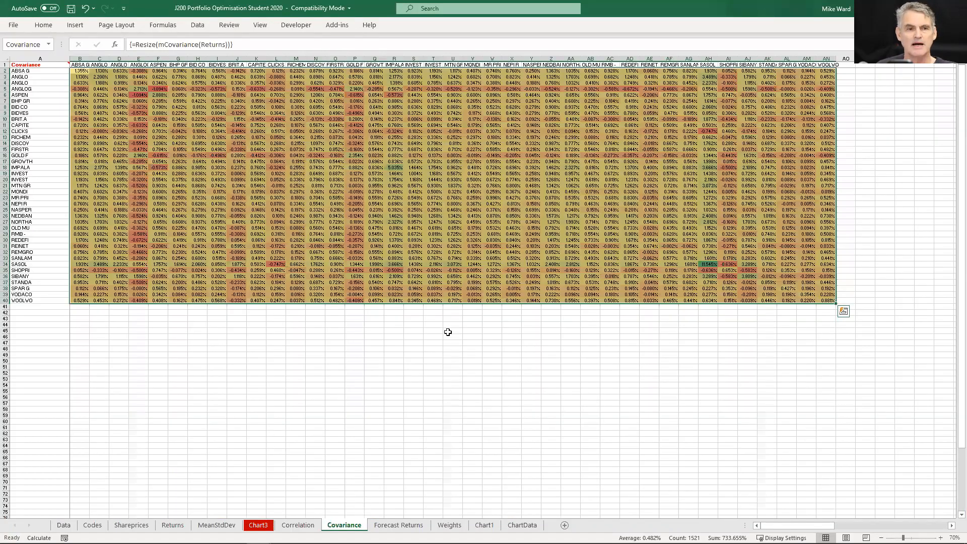
{"action": "scroll", "coordinate": [439, 241], "scroll_direction": "up", "scroll_amount": 3, "text": "ctrl"}
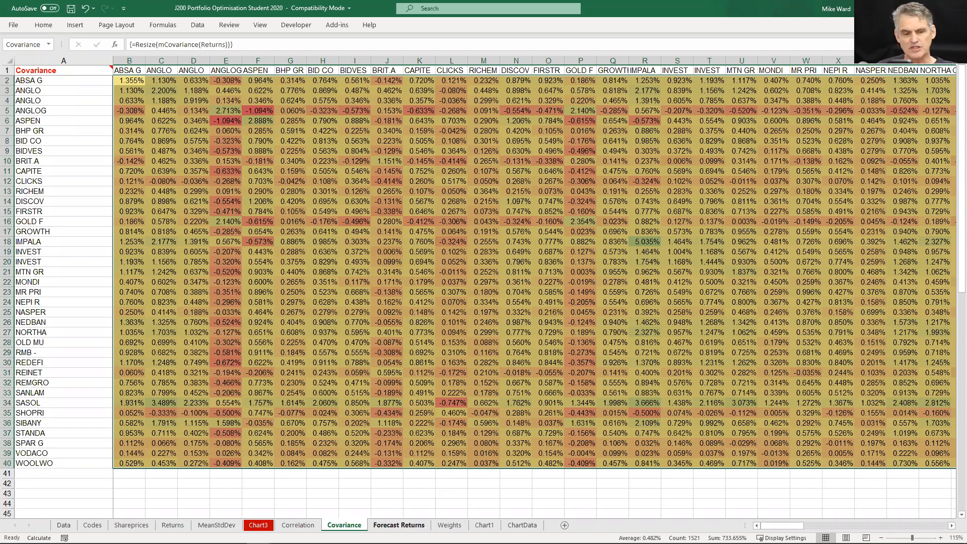
{"action": "left_click", "coordinate": [258, 525]}
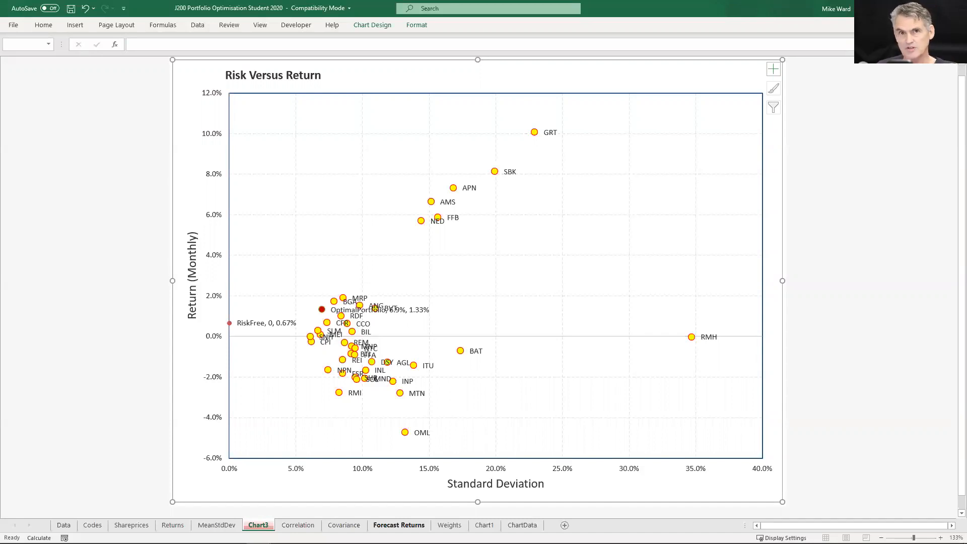
Inspect the Forecast Returns formulas in column B and select the forecasts from B2 to the last share
{"action": "left_click", "coordinate": [384, 525]}
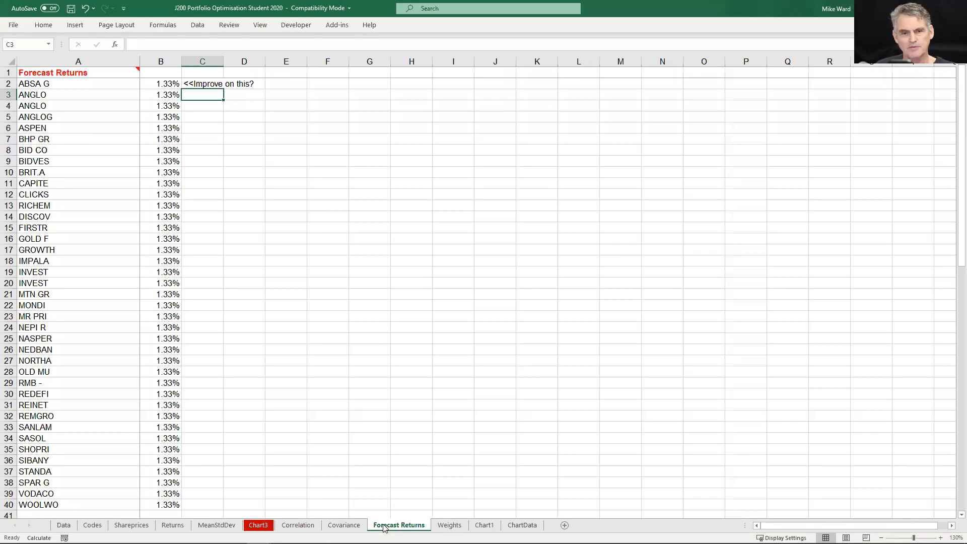
{"action": "key", "text": "Up"}
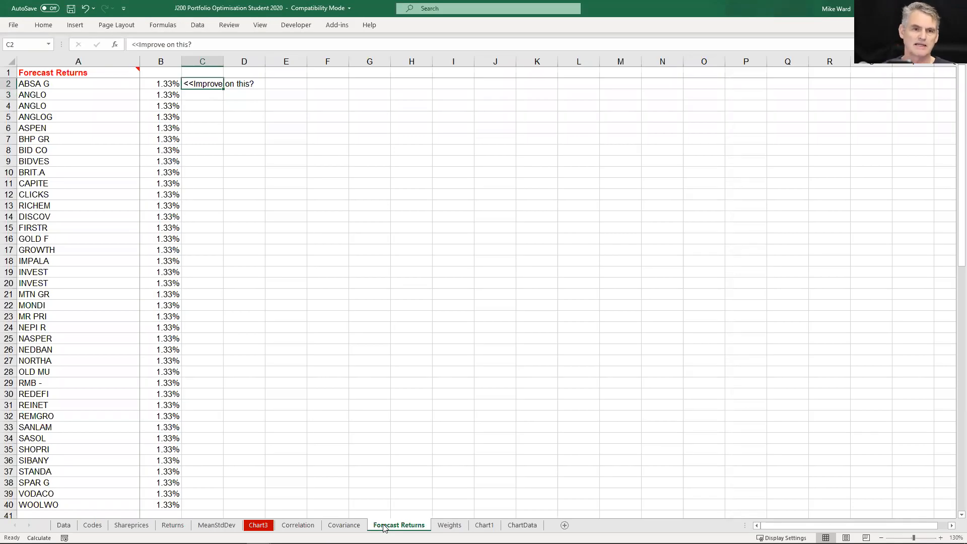
{"action": "key", "text": "Left"}
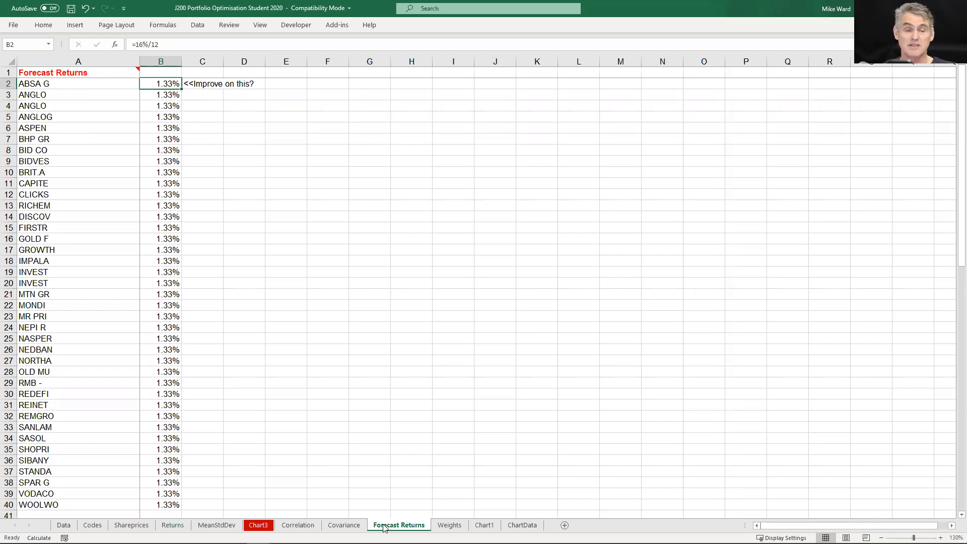
{"action": "key", "text": "Down"}
{"action": "key", "text": "Down"}
{"action": "key", "text": "Down"}
{"action": "key", "text": "Down"}
{"action": "key", "text": "Down"}
{"action": "key", "text": "Down"}
{"action": "key", "text": "Down"}
{"action": "key", "text": "Down"}
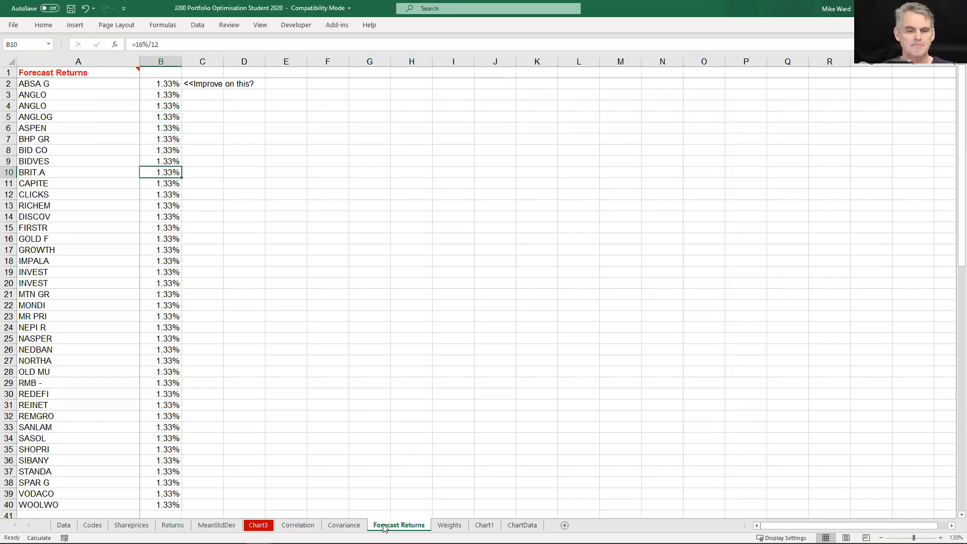
{"action": "key", "text": "Up"}
{"action": "key", "text": "Up"}
{"action": "key", "text": "Up"}
{"action": "key", "text": "Up"}
{"action": "key", "text": "Up"}
{"action": "key", "text": "Up"}
{"action": "key", "text": "Up"}
{"action": "key", "text": "Up"}
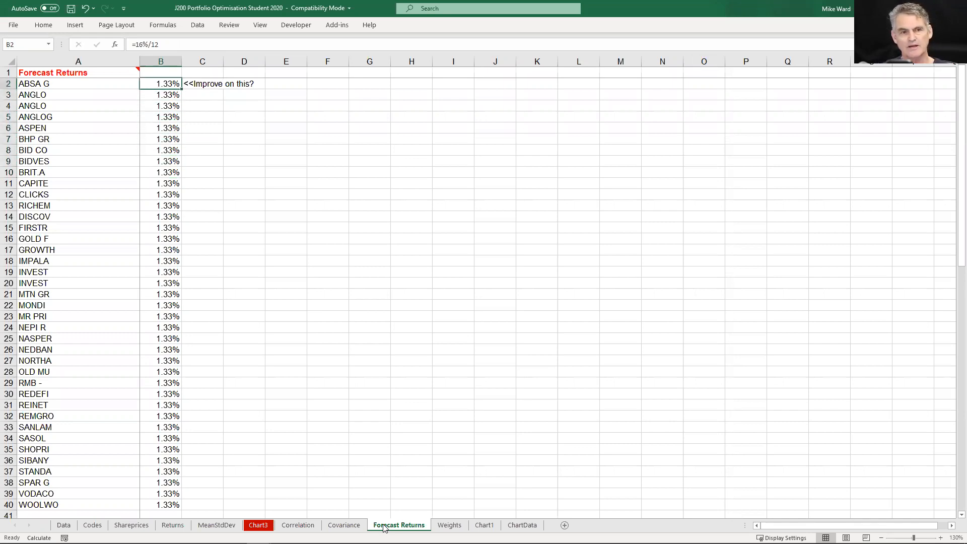
{"action": "key", "text": "ctrl+shift+Down"}
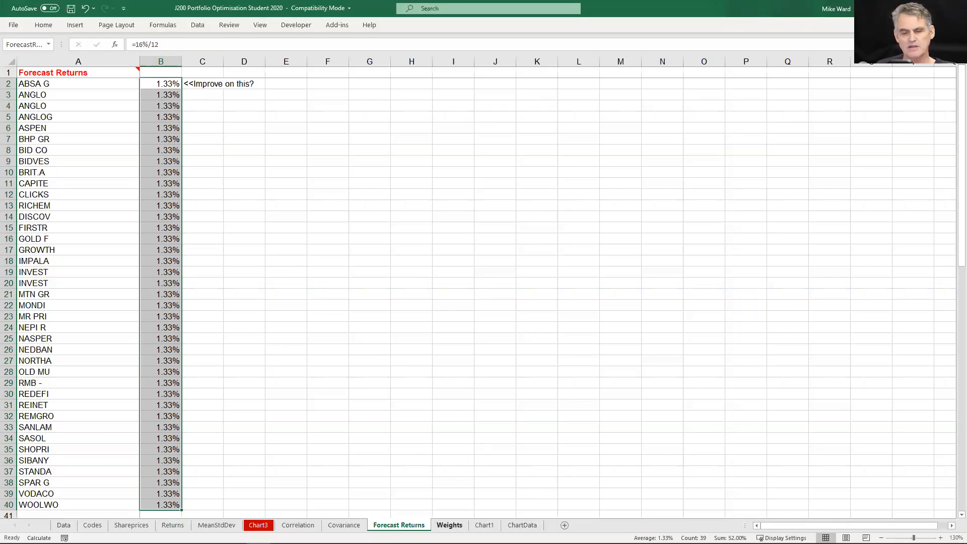
Follow the share codes across the Weights sheet to the last share and select all weights in row 3
{"action": "left_click", "coordinate": [450, 525]}
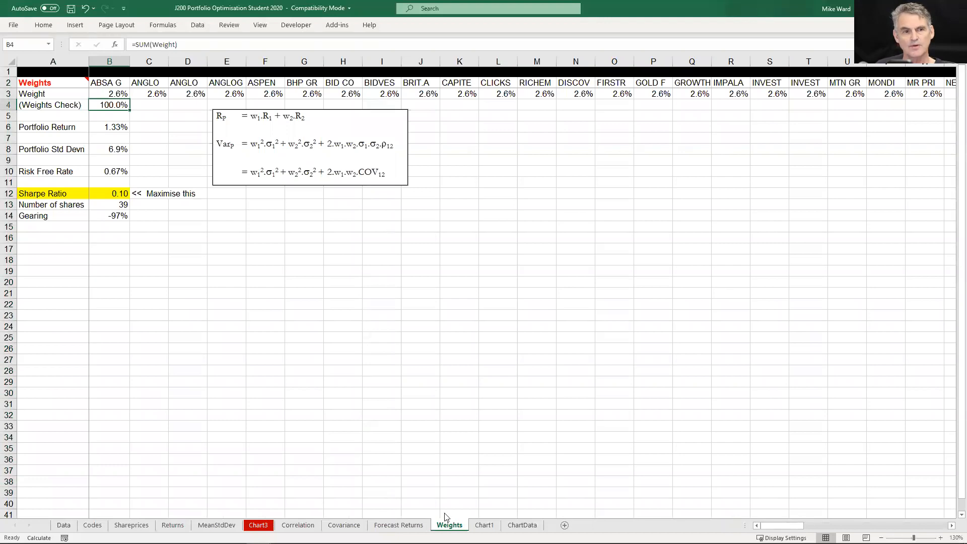
{"action": "left_click", "coordinate": [101, 84]}
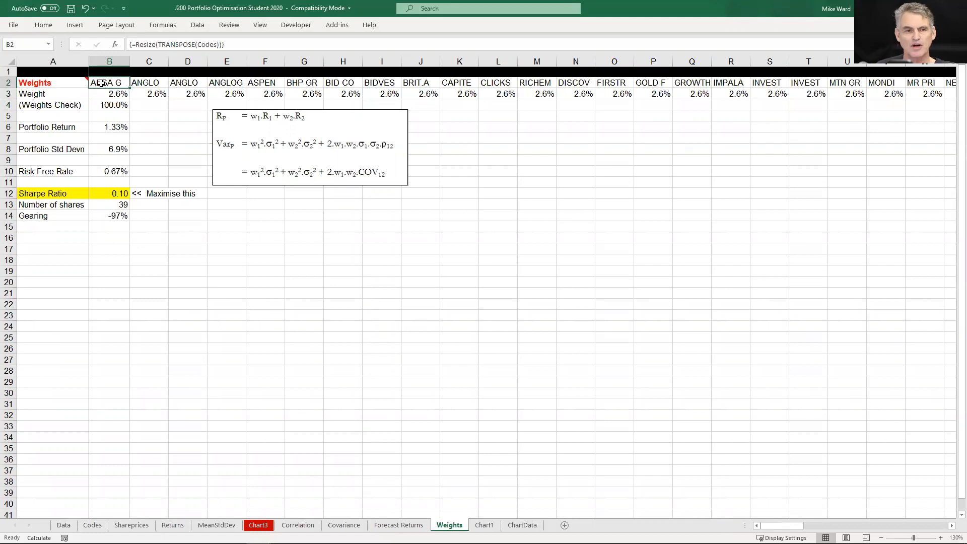
{"action": "key", "text": "ctrl+Right"}
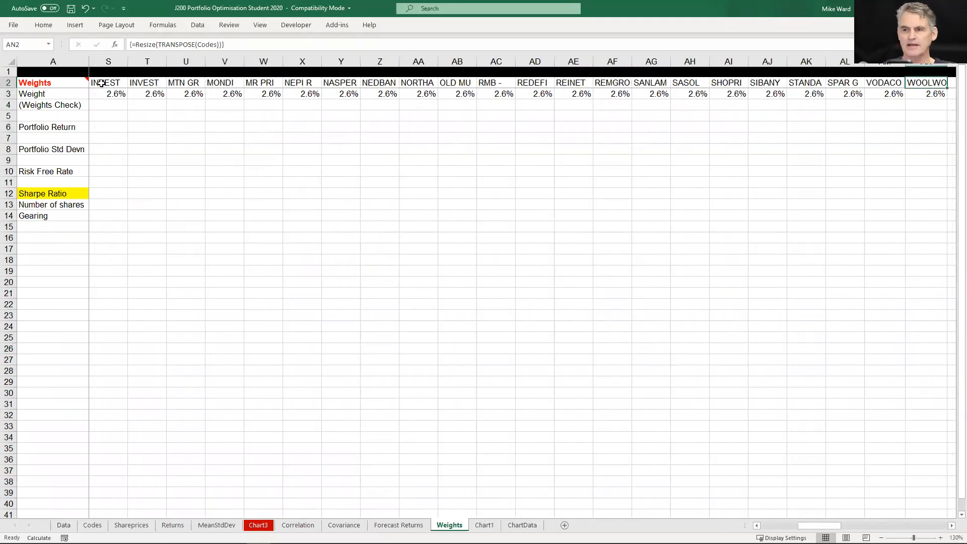
{"action": "key", "text": "ctrl+Left"}
{"action": "key", "text": "Down"}
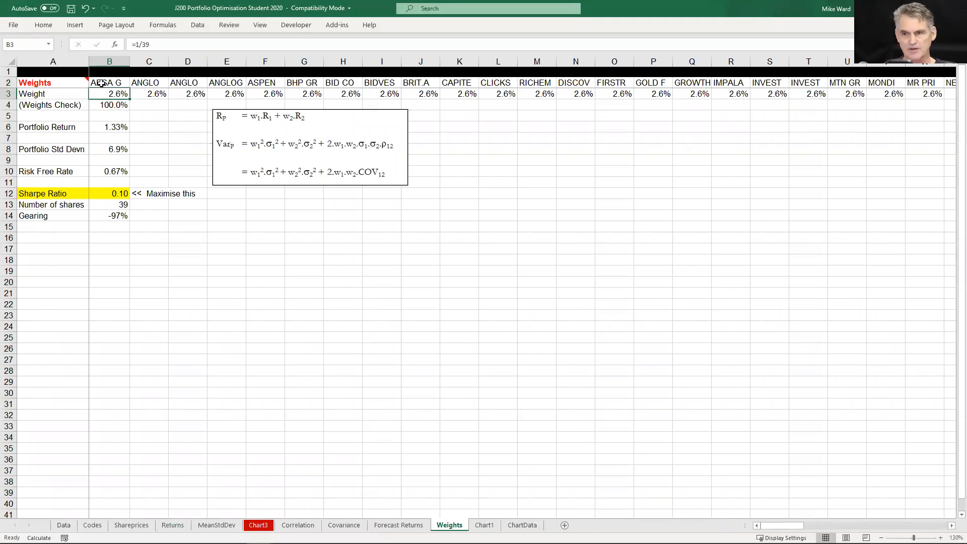
{"action": "key", "text": "ctrl+shift+Right"}
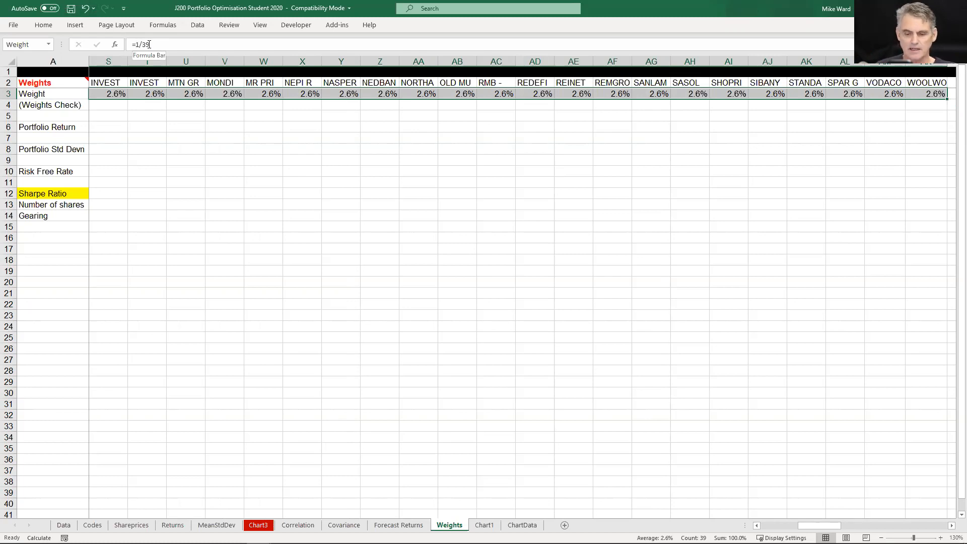
Step through the first shares' weights in row 3 of the Weights sheet and back to the row label
{"action": "key", "text": "Down"}
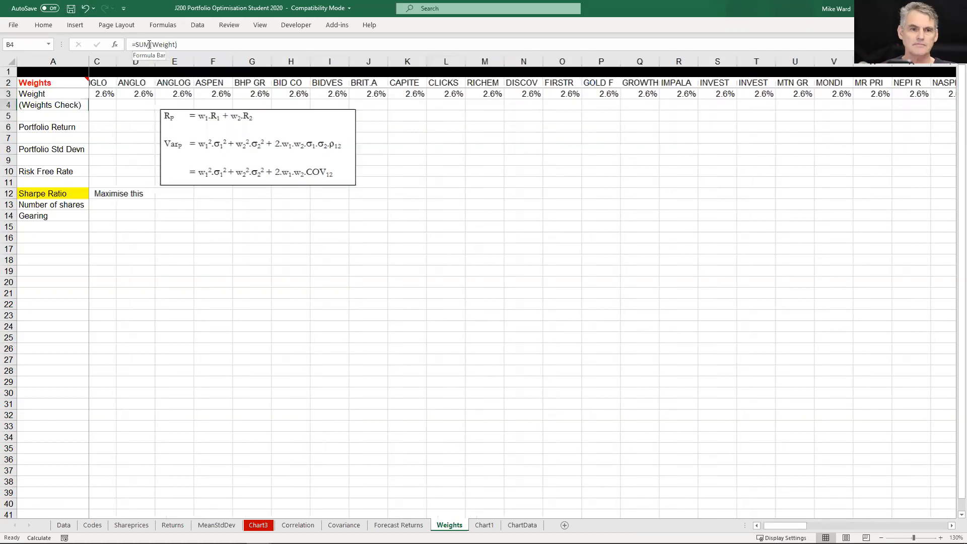
{"action": "key", "text": "Up"}
{"action": "key", "text": "Right"}
{"action": "key", "text": "Right"}
{"action": "key", "text": "Right"}
{"action": "key", "text": "Left"}
{"action": "key", "text": "Left"}
{"action": "key", "text": "Left"}
{"action": "key", "text": "Left"}
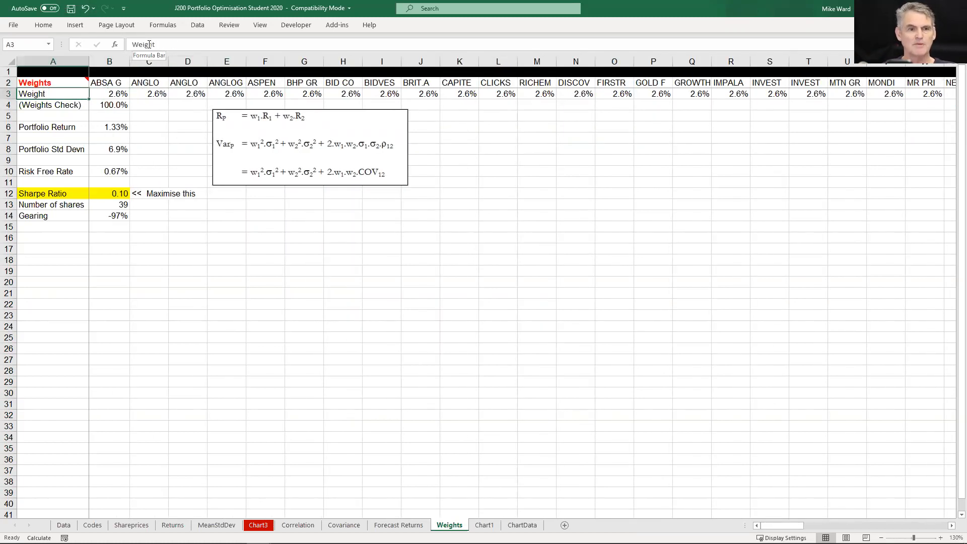
Inspect the Weights Check formula in B4 and the Portfolio Return formula in B6
{"action": "key", "text": "Right"}
{"action": "key", "text": "Down"}
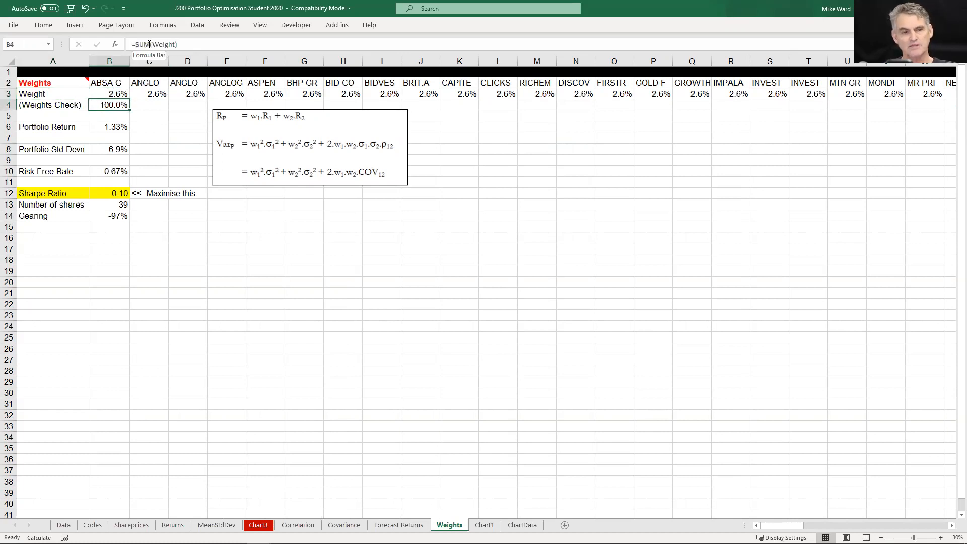
{"action": "key", "text": "Down"}
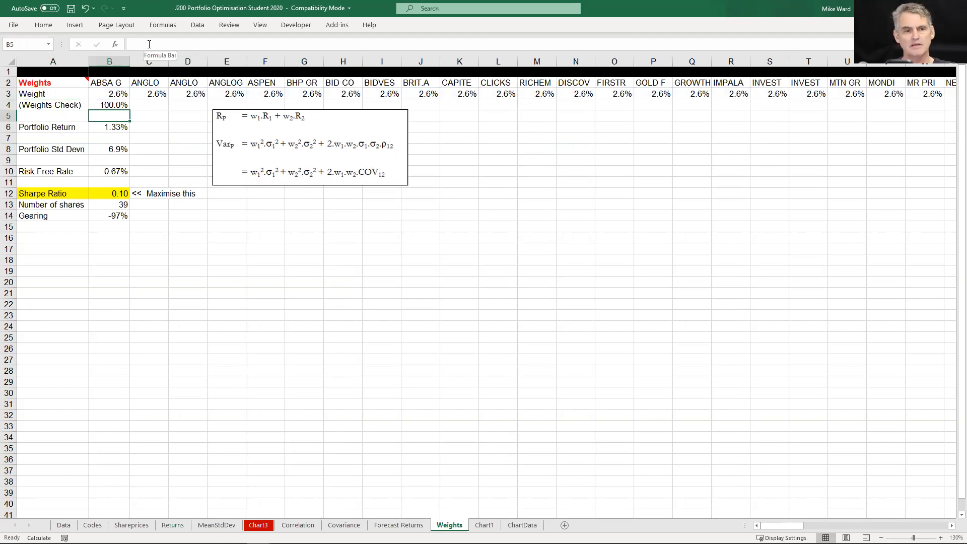
{"action": "key", "text": "Down"}
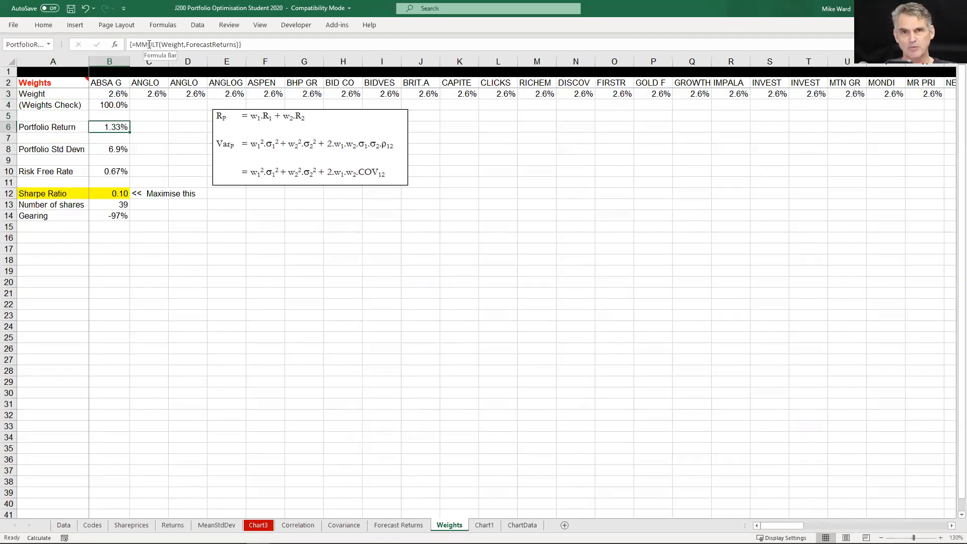
Inspect the Portfolio Std Devn formula in B8 and locate the optimal portfolio on the Risk Versus Return chart
{"action": "key", "text": "Down"}
{"action": "key", "text": "Down"}
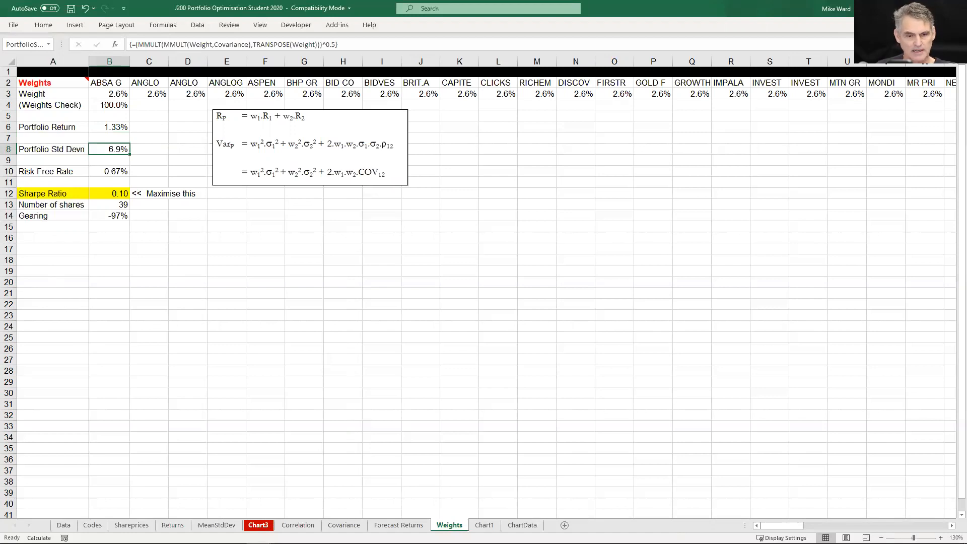
{"action": "left_click", "coordinate": [258, 525]}
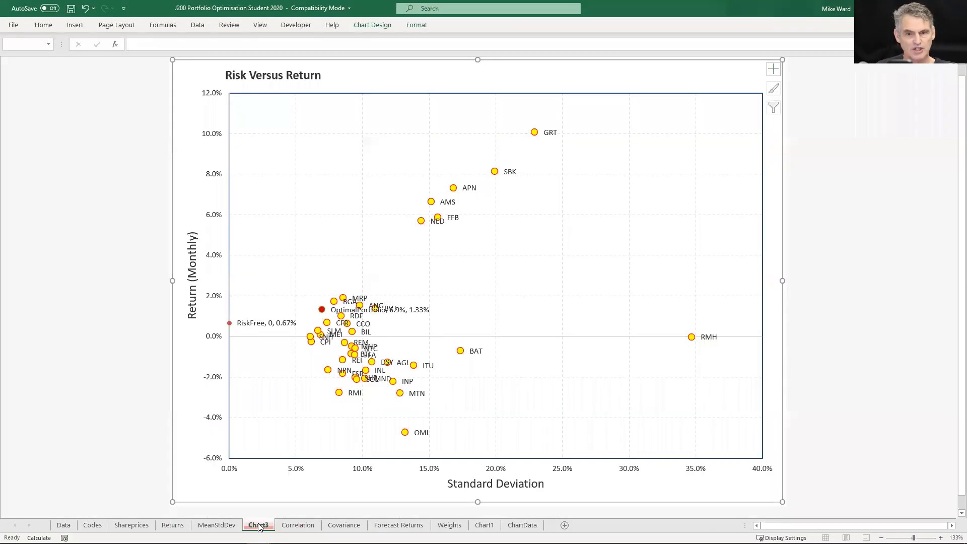
{"action": "mouse_move", "coordinate": [324, 313]}
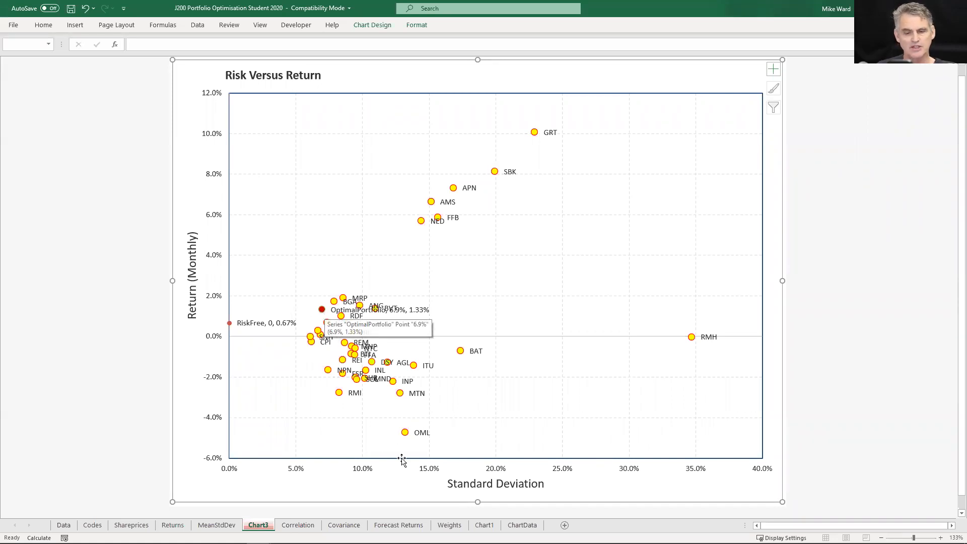
{"action": "left_click", "coordinate": [442, 523]}
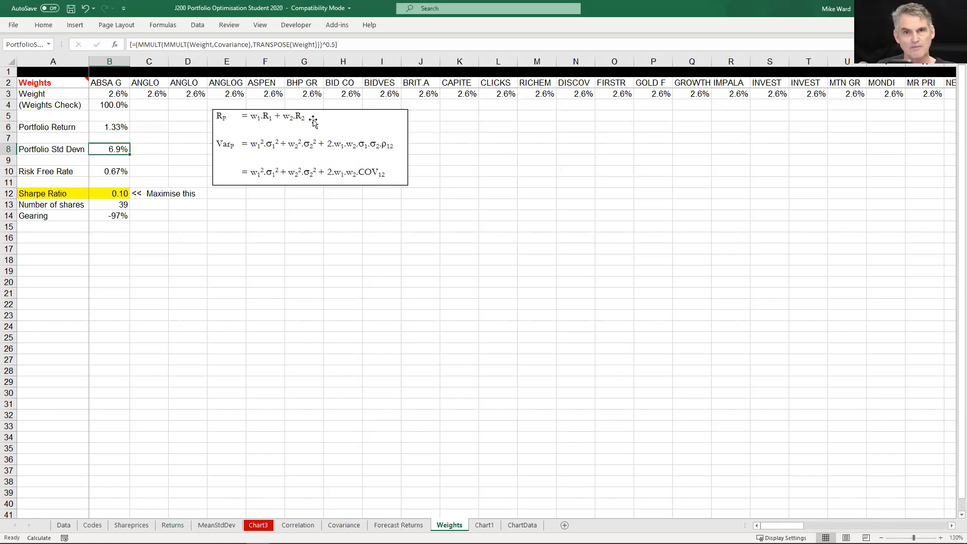
Review the Portfolio Return formula in B6 alongside the Forecast Returns sheet and re-enter it as an array formula
{"action": "left_click", "coordinate": [124, 128]}
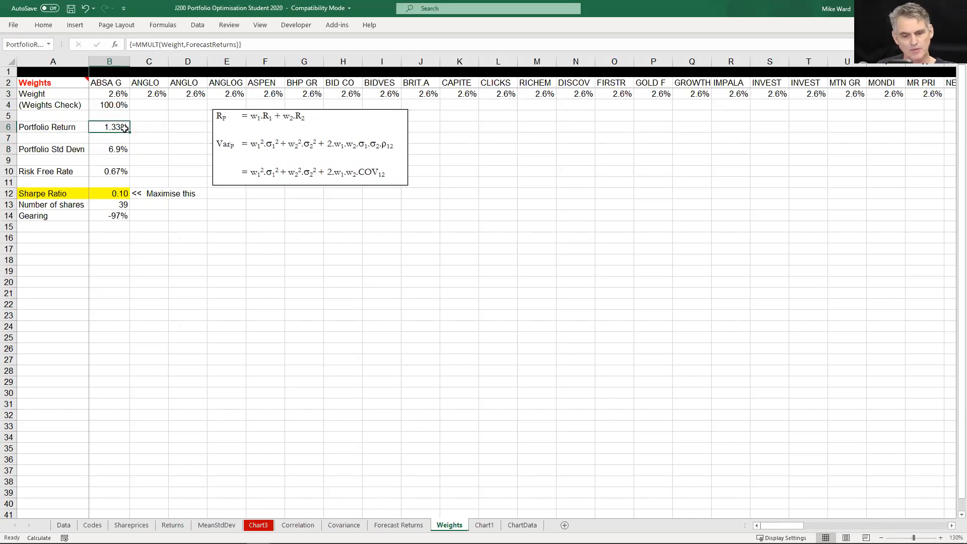
{"action": "double_click", "coordinate": [124, 128]}
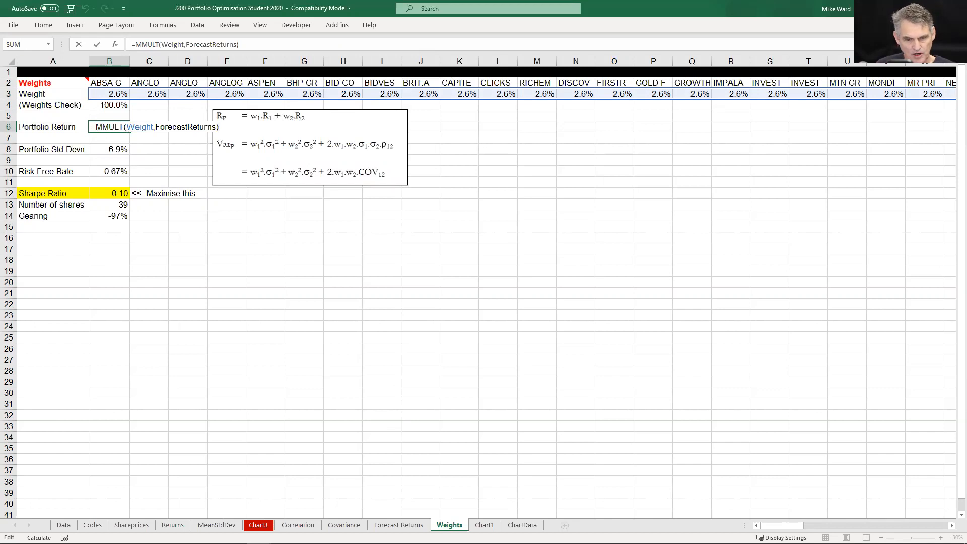
{"action": "left_click", "coordinate": [399, 524]}
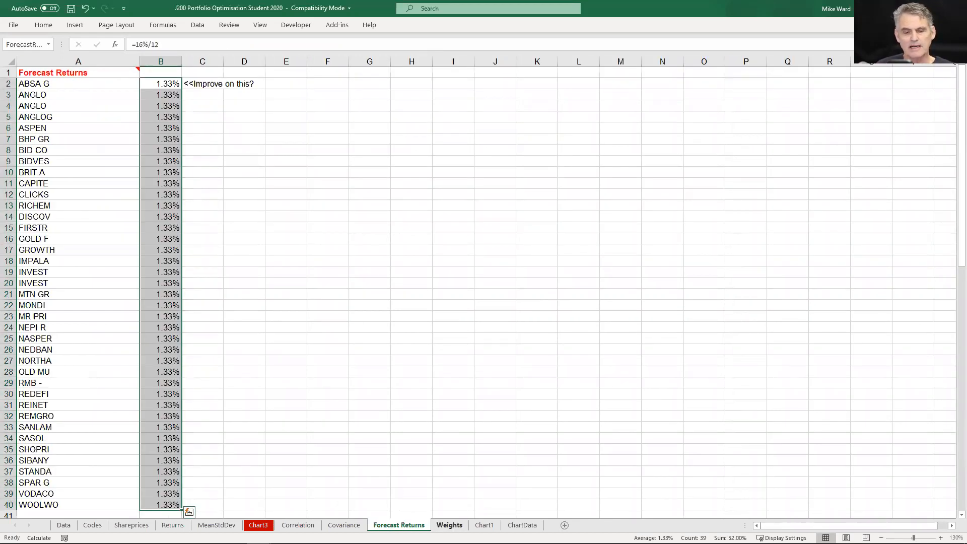
{"action": "key", "text": "Return"}
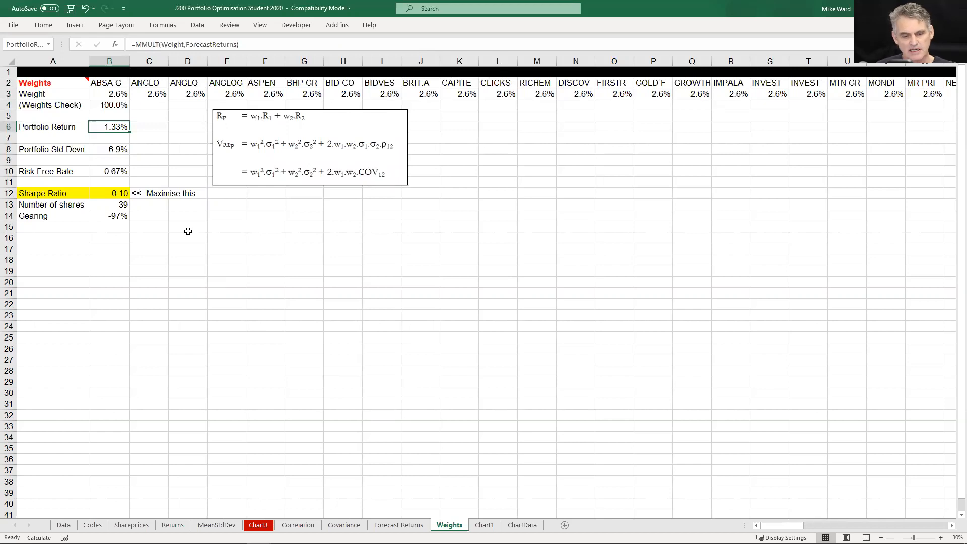
{"action": "key", "text": "F2"}
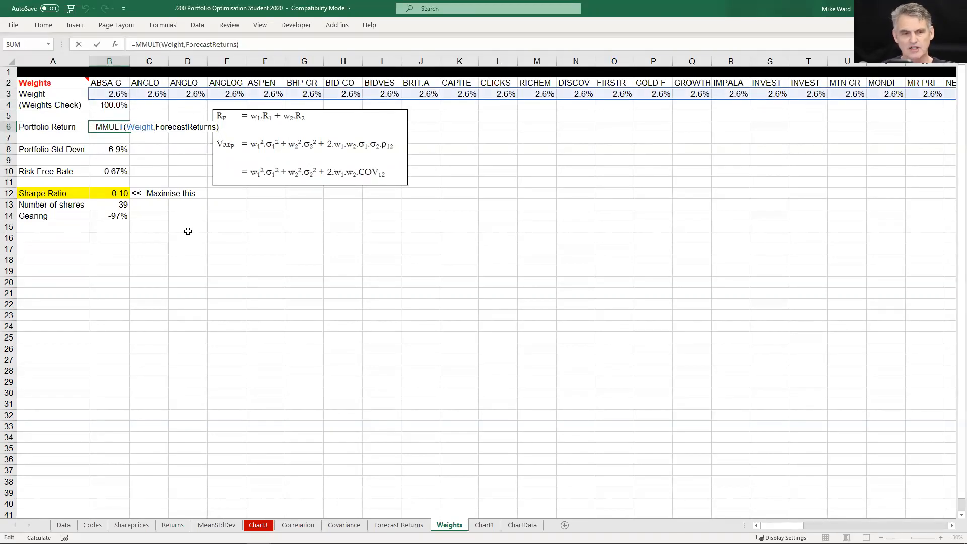
{"action": "key", "text": "ctrl+shift+Return"}
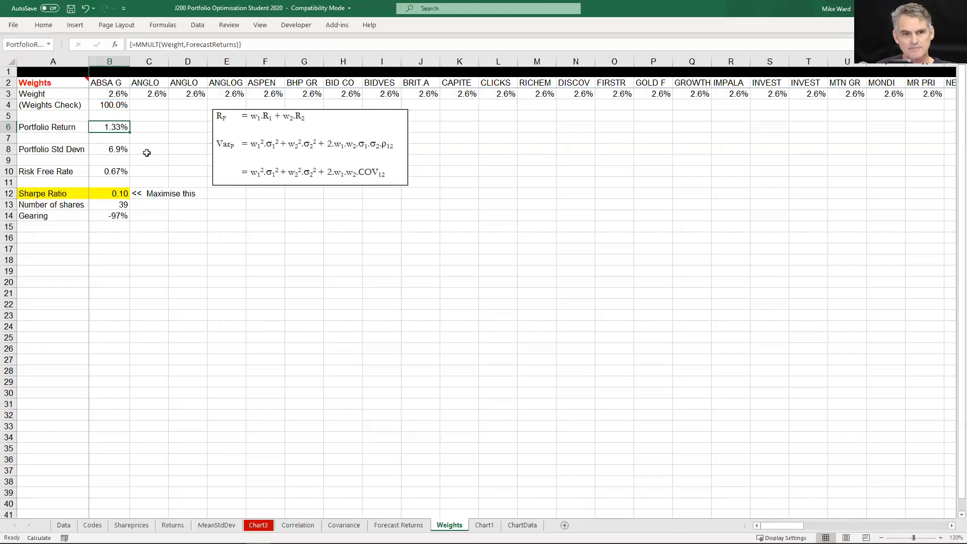
Review the Portfolio Std Devn formula in B8 in edit mode and re-enter it as an array formula
{"action": "left_click", "coordinate": [119, 148]}
{"action": "key", "text": "F2"}
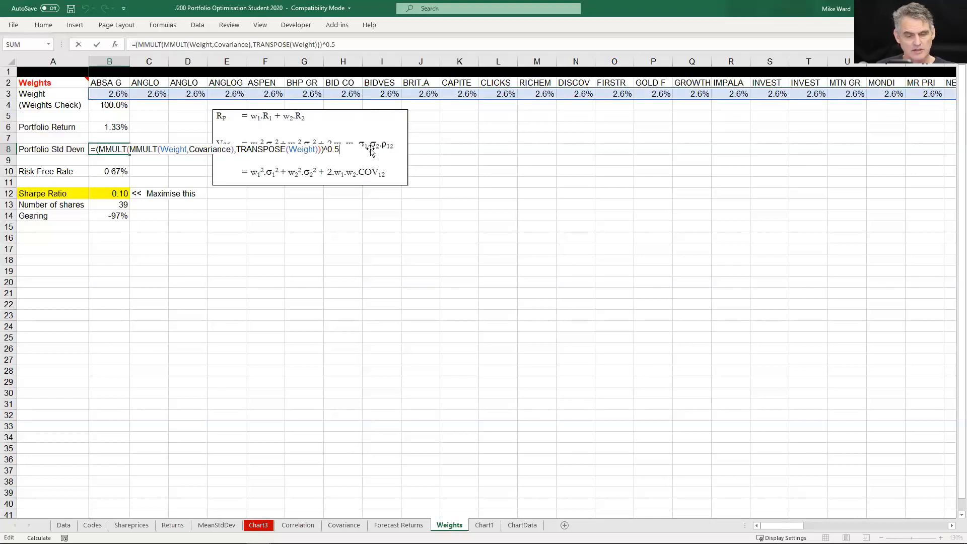
{"action": "key", "text": "ctrl+shift+Return"}
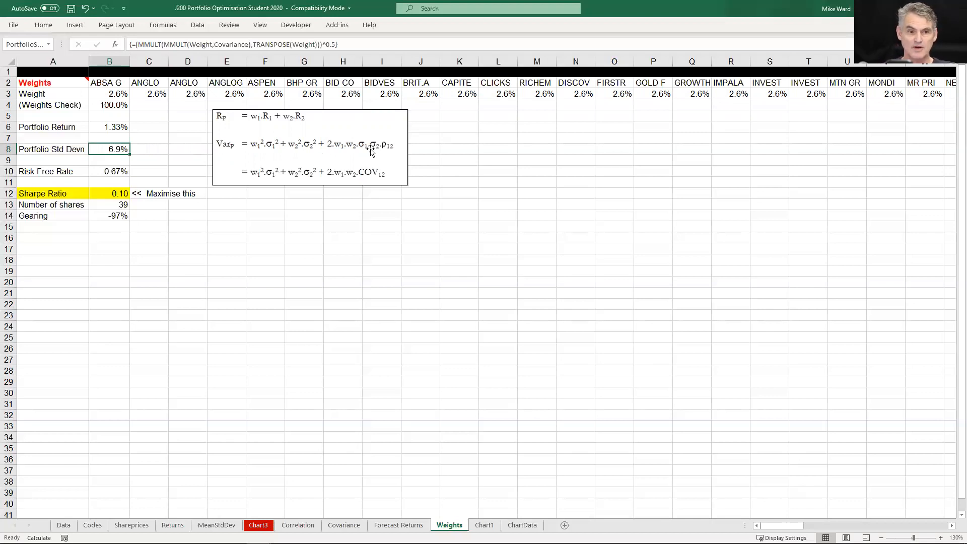
Inspect the Risk Free Rate formula in B10 and compare the risk-free and optimal portfolio points on the Risk Versus Return chart
{"action": "key", "text": "Down"}
{"action": "key", "text": "Down"}
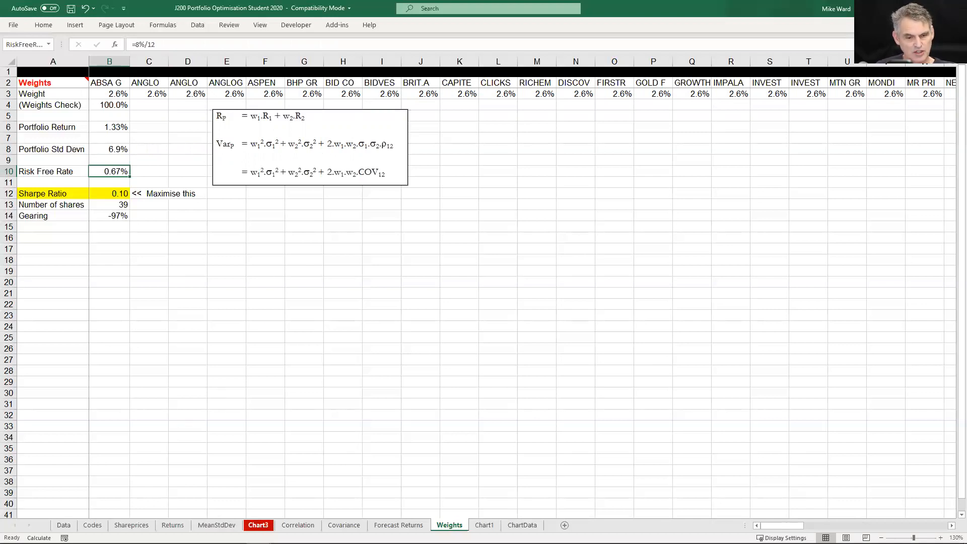
{"action": "left_click", "coordinate": [258, 524]}
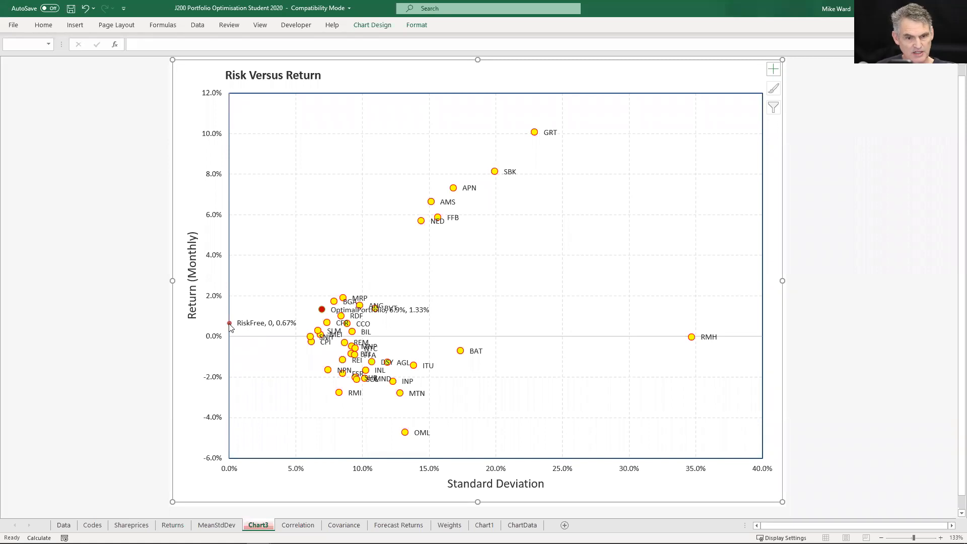
{"action": "mouse_move", "coordinate": [229, 325]}
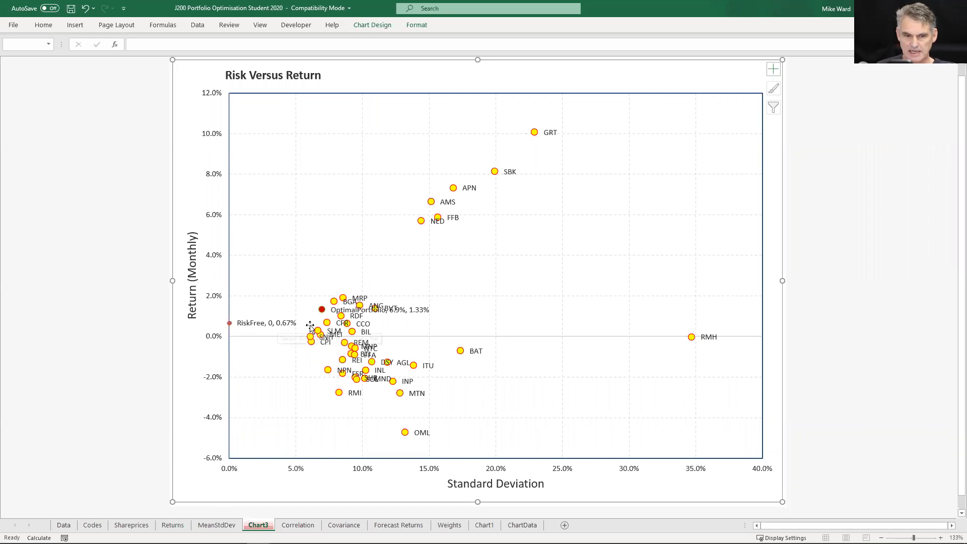
{"action": "mouse_move", "coordinate": [324, 310]}
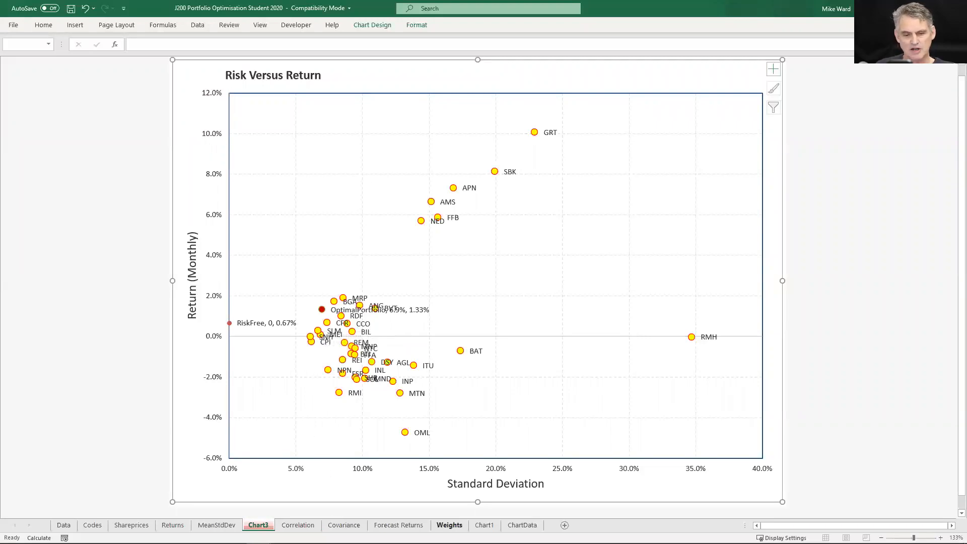
Set the Risk Free Rate in B10 of the Weights sheet to =10%/12
{"action": "left_click", "coordinate": [449, 524]}
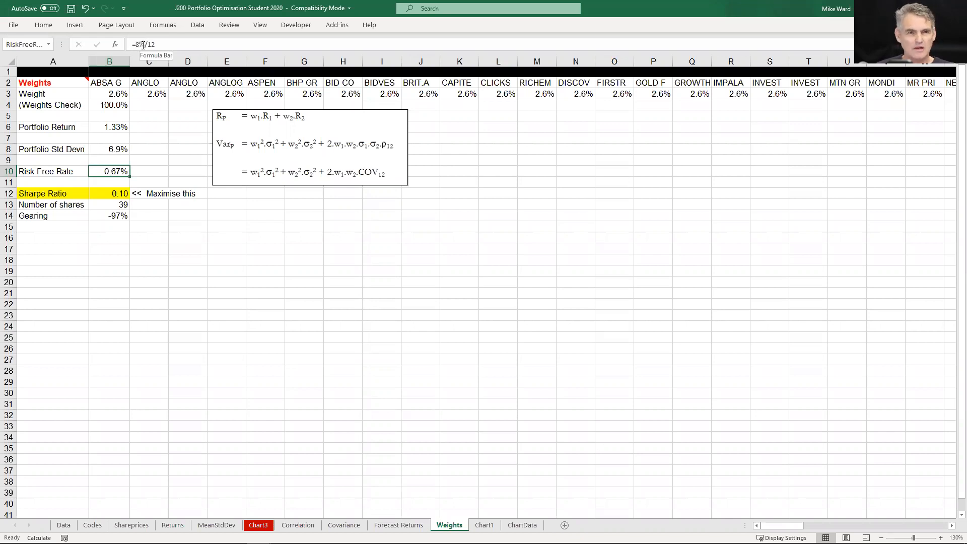
{"action": "left_click", "coordinate": [141, 46]}
{"action": "key", "text": "BackSpace"}
{"action": "type", "text": "10"}
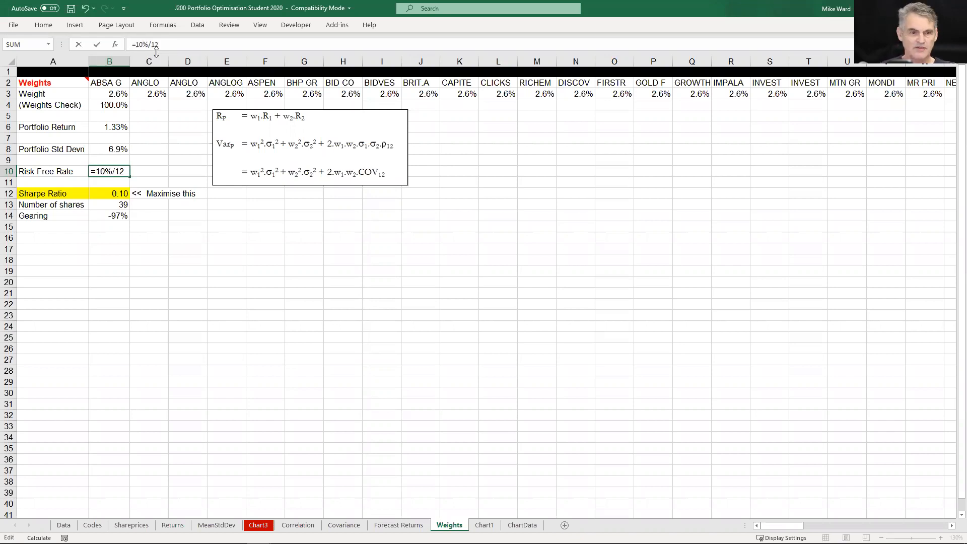
{"action": "key", "text": "Return"}
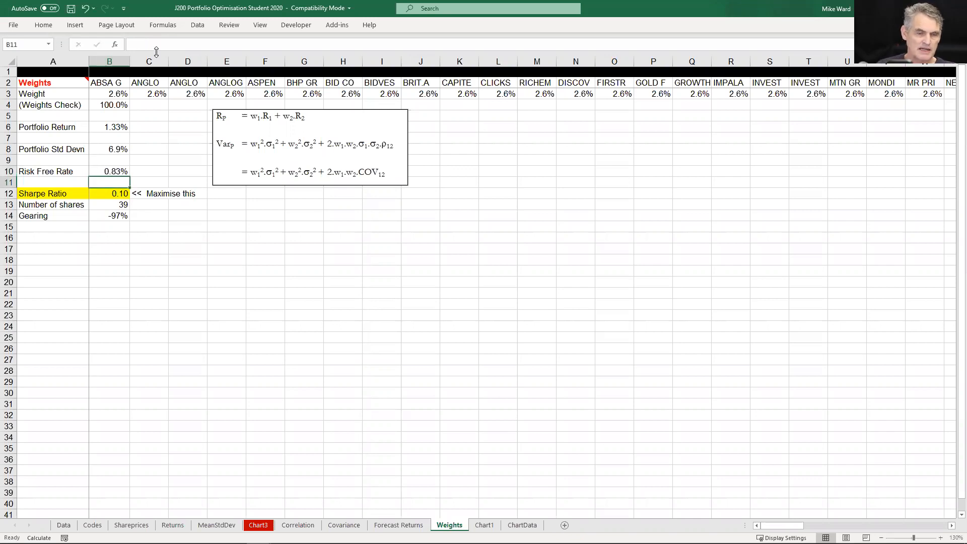
Review the Sharpe Ratio formula in B12 and re-enter it to recalculate with the new risk-free rate
{"action": "left_click", "coordinate": [119, 196]}
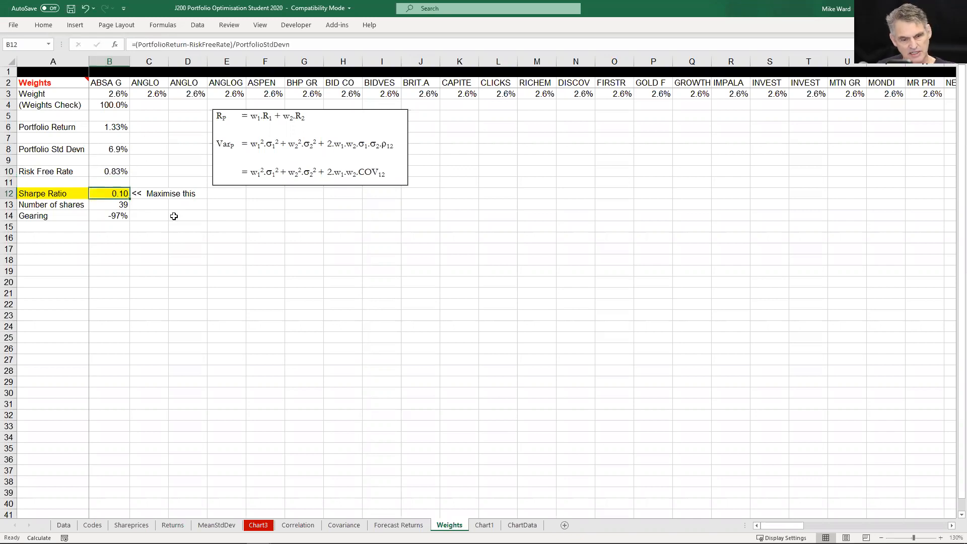
{"action": "key", "text": "F2"}
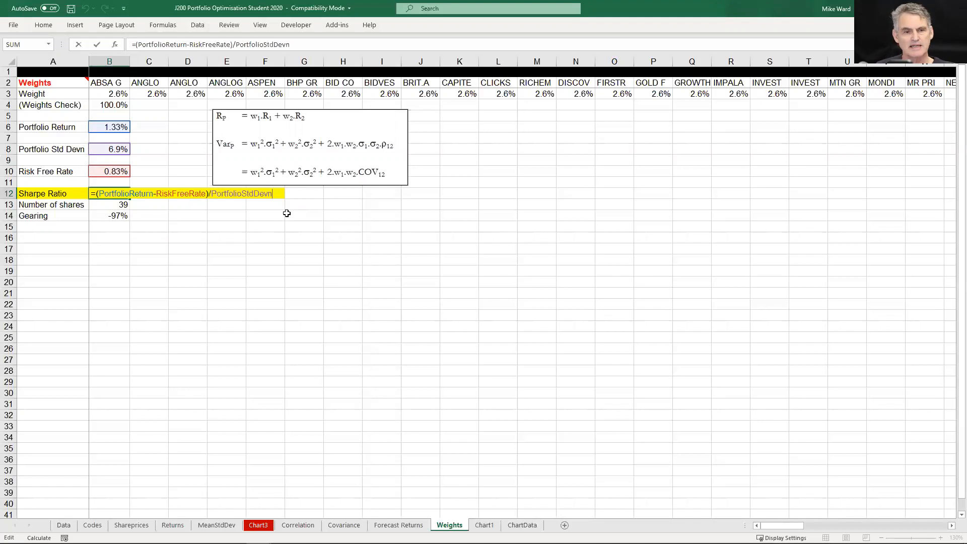
{"action": "key", "text": "Return"}
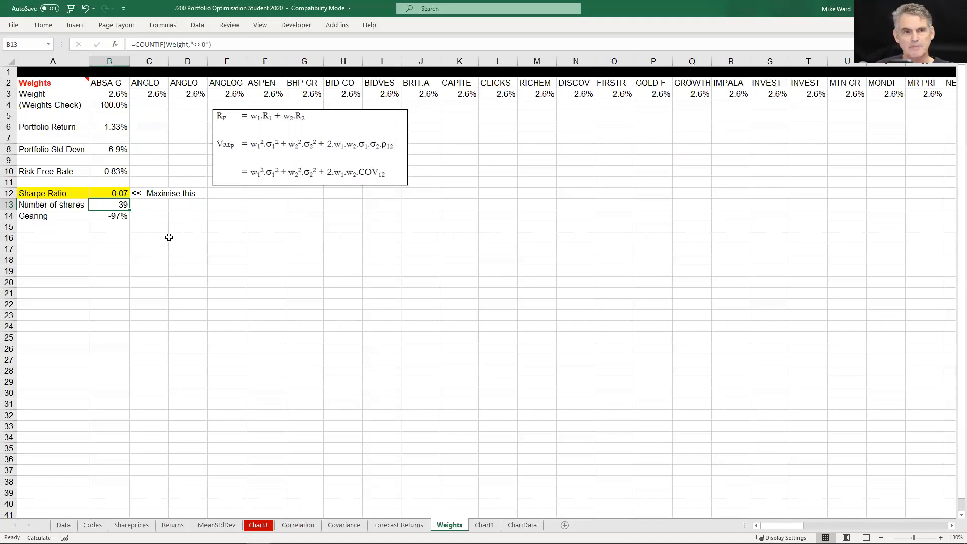
Open Solver and change the minimum weight constraint to Weight >= 0
{"action": "left_click", "coordinate": [198, 23]}
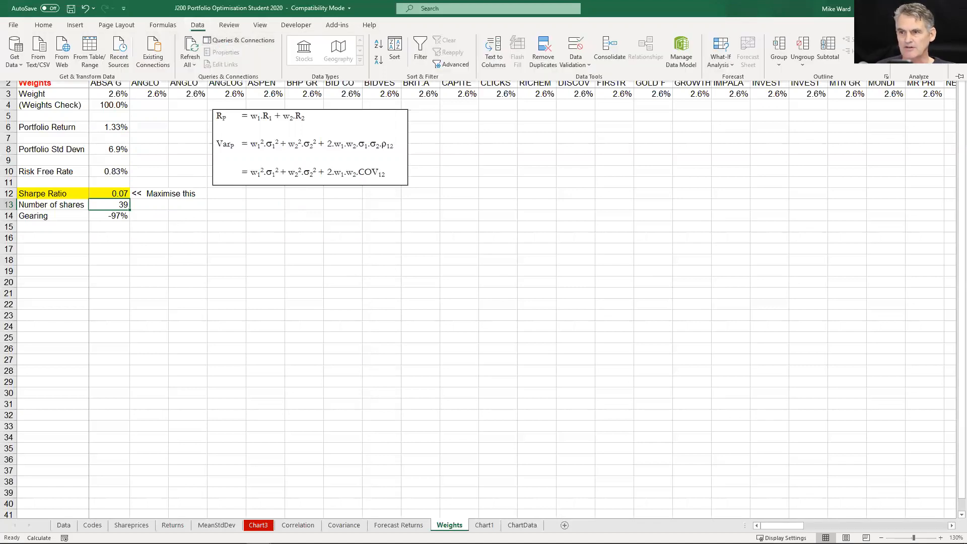
{"action": "left_click", "coordinate": [917, 40]}
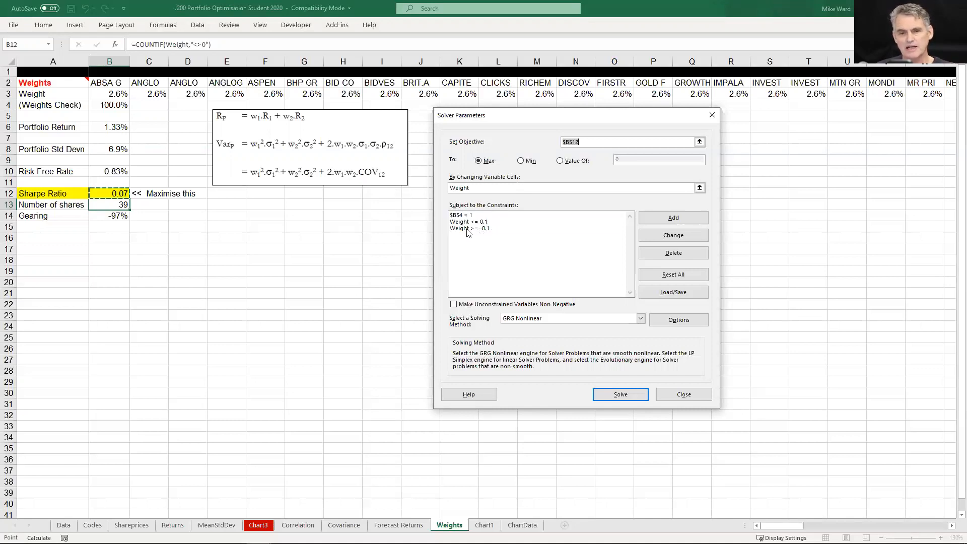
{"action": "left_click", "coordinate": [469, 229]}
{"action": "left_click", "coordinate": [689, 235]}
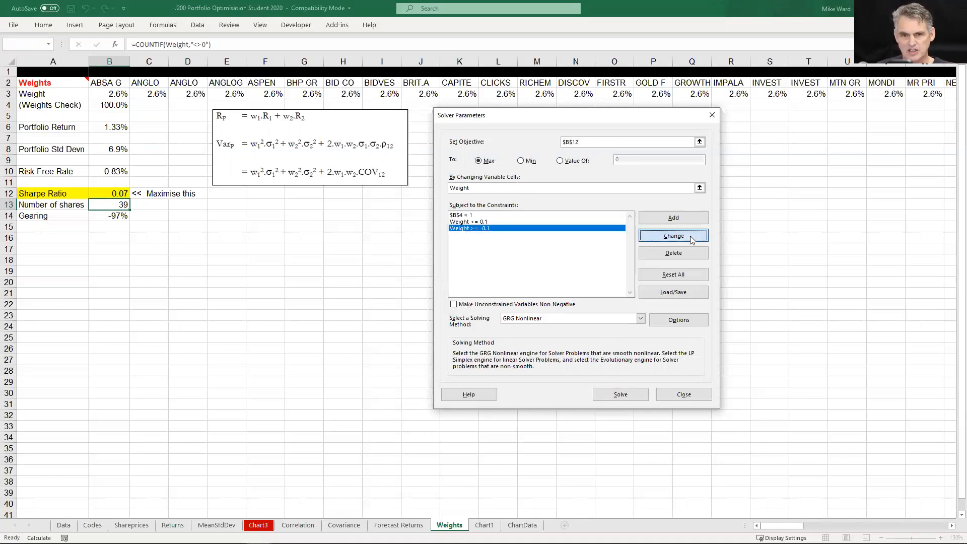
{"action": "left_click", "coordinate": [598, 261]}
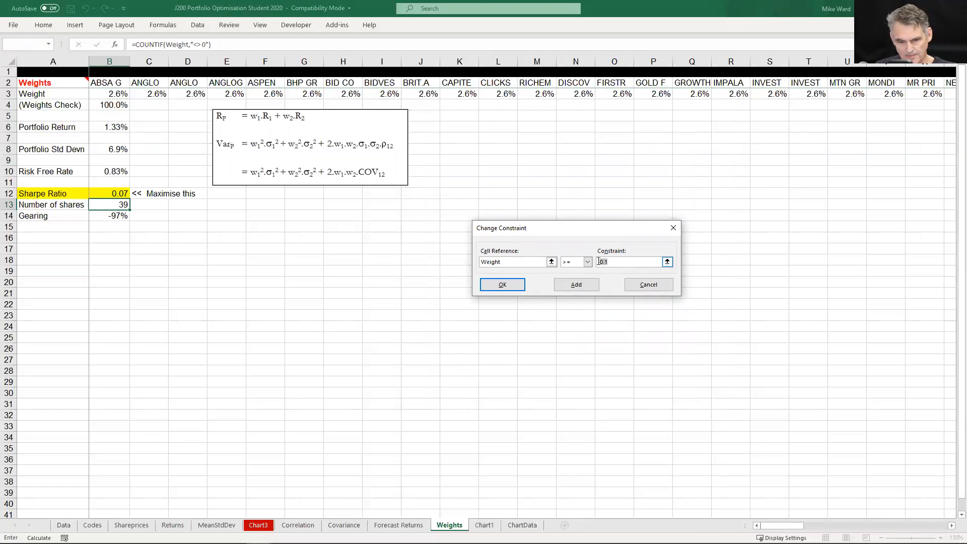
{"action": "type", "text": "0"}
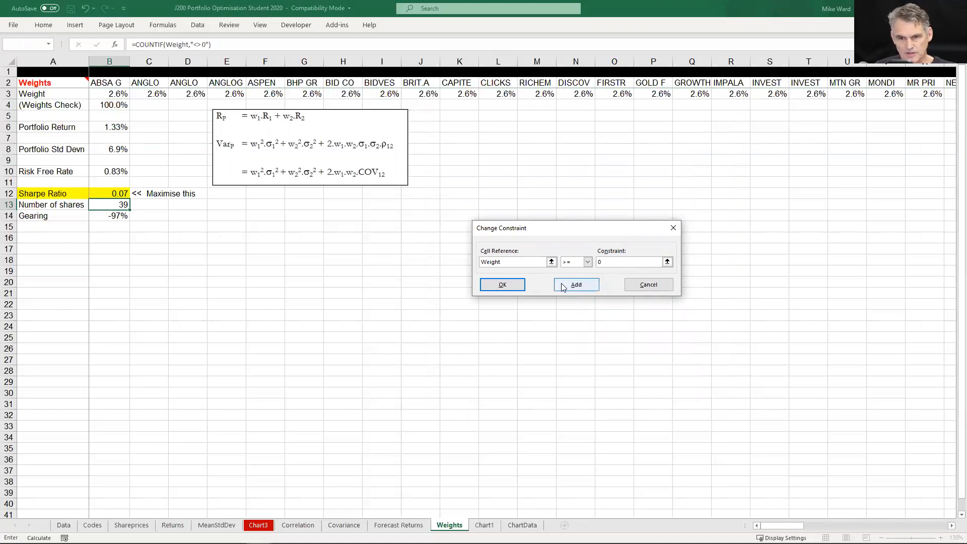
{"action": "left_click", "coordinate": [502, 285]}
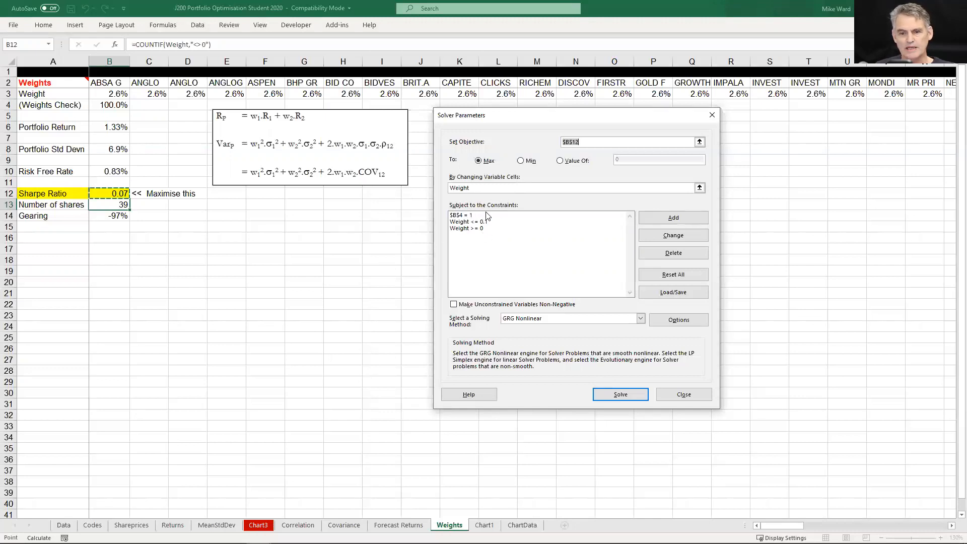
Run Solver to maximise the Sharpe Ratio in B12, keep the solution and select the optimised ratio
{"action": "left_click", "coordinate": [609, 393]}
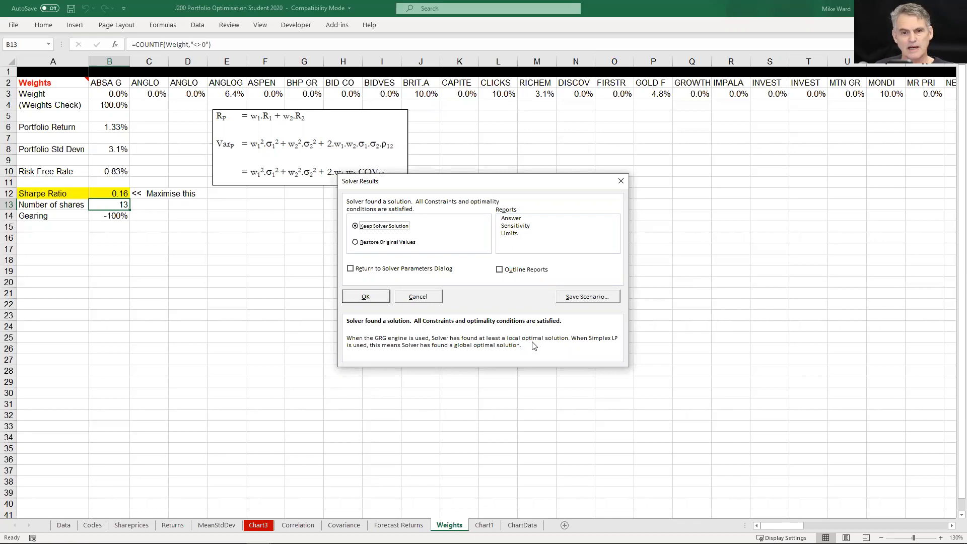
{"action": "left_click", "coordinate": [360, 299]}
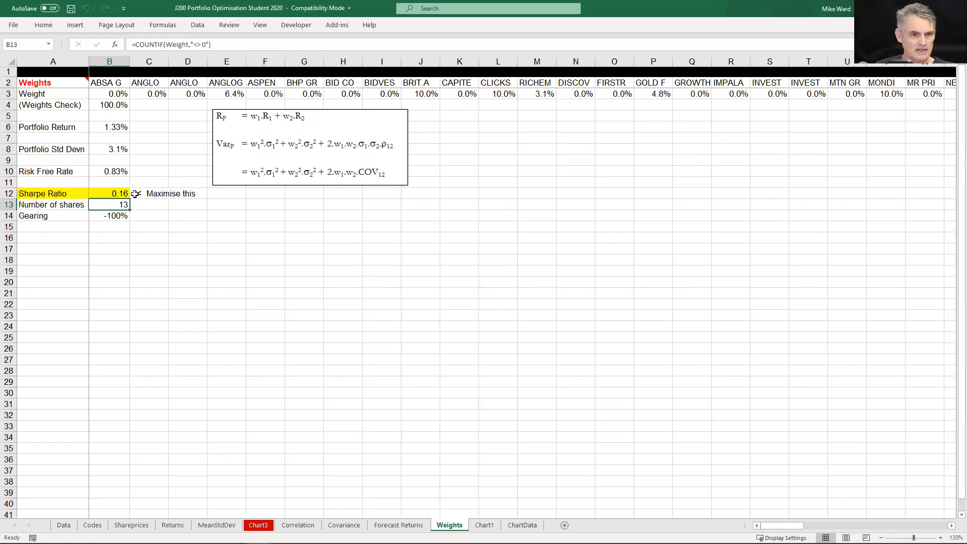
{"action": "left_click", "coordinate": [120, 192]}
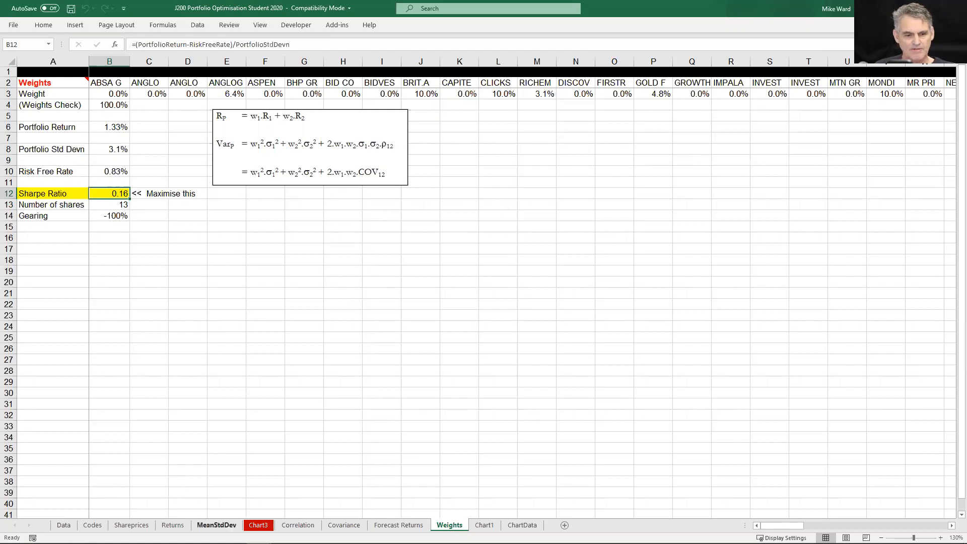
Examine the optimised portfolio on the Risk Versus Return chart and the share weights on the Weights bar chart
{"action": "left_click", "coordinate": [258, 524]}
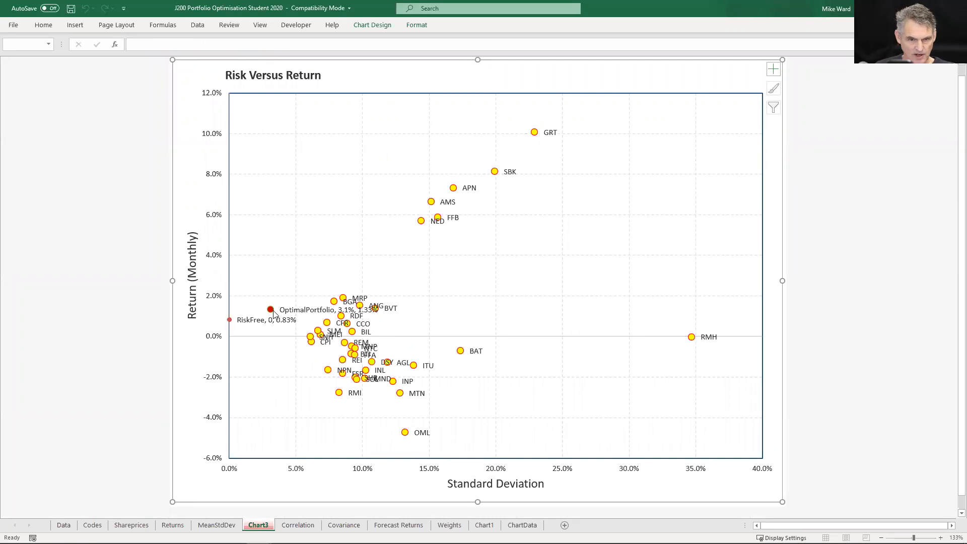
{"action": "mouse_move", "coordinate": [273, 313]}
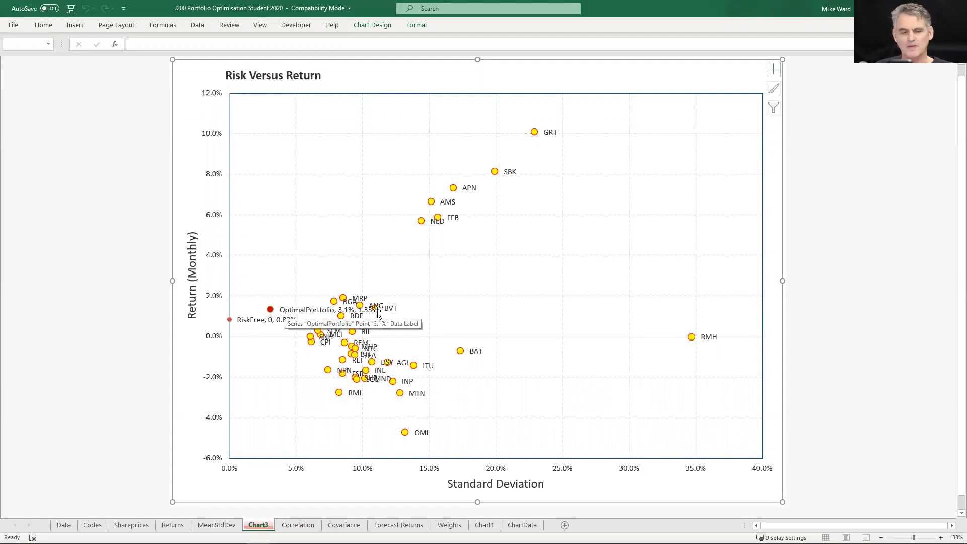
{"action": "left_click", "coordinate": [449, 524]}
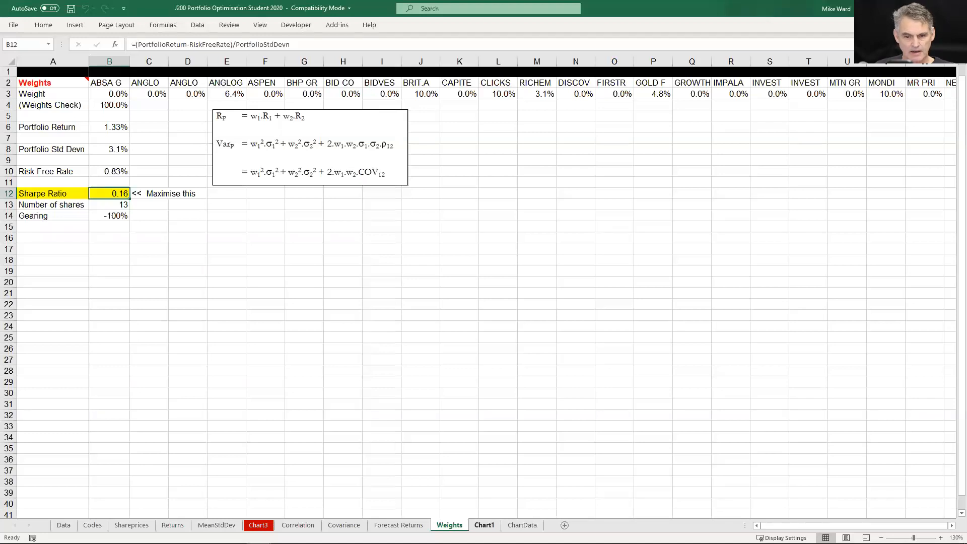
{"action": "left_click", "coordinate": [484, 525]}
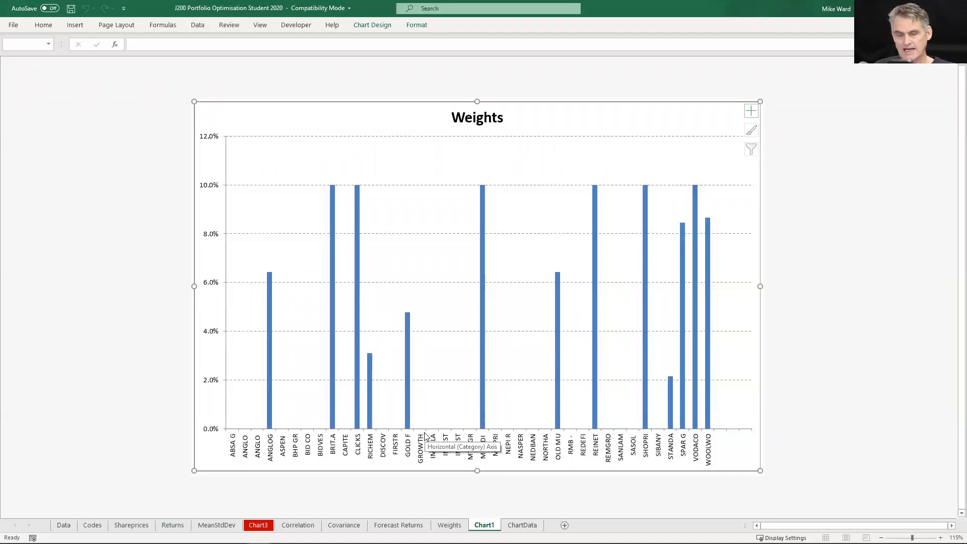
Review the forecast returns of all shares and the OptimalPortfolio point on the Risk Versus Return chart
{"action": "left_click", "coordinate": [398, 525]}
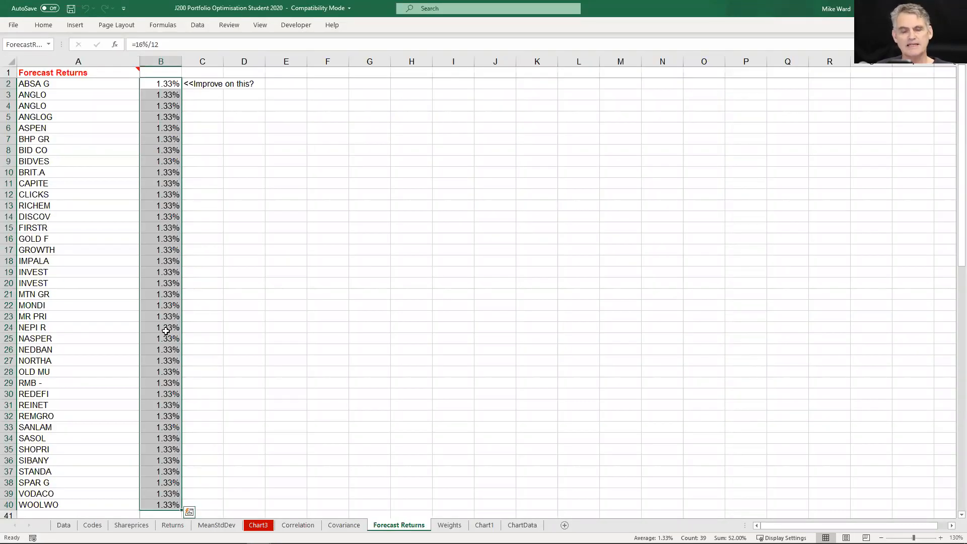
{"action": "left_click", "coordinate": [258, 526]}
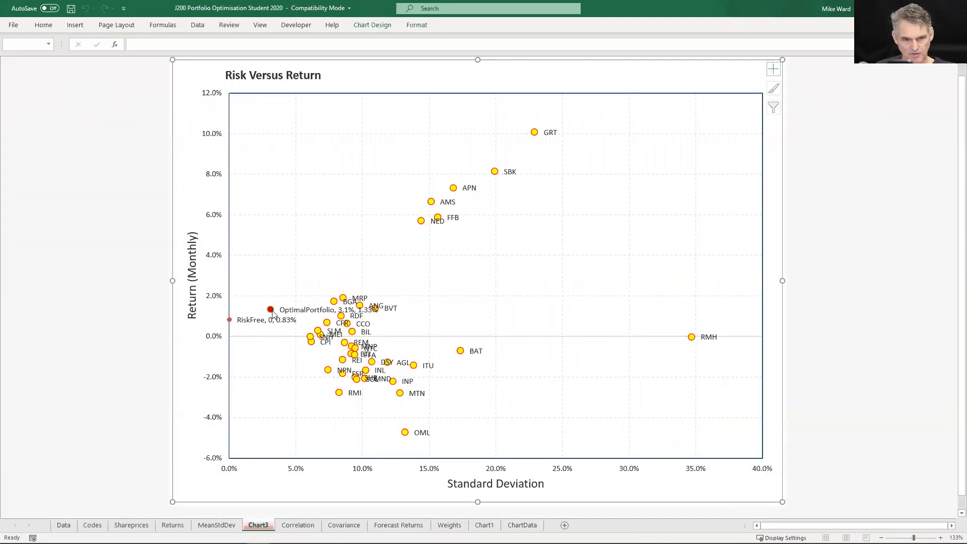
{"action": "mouse_move", "coordinate": [272, 313]}
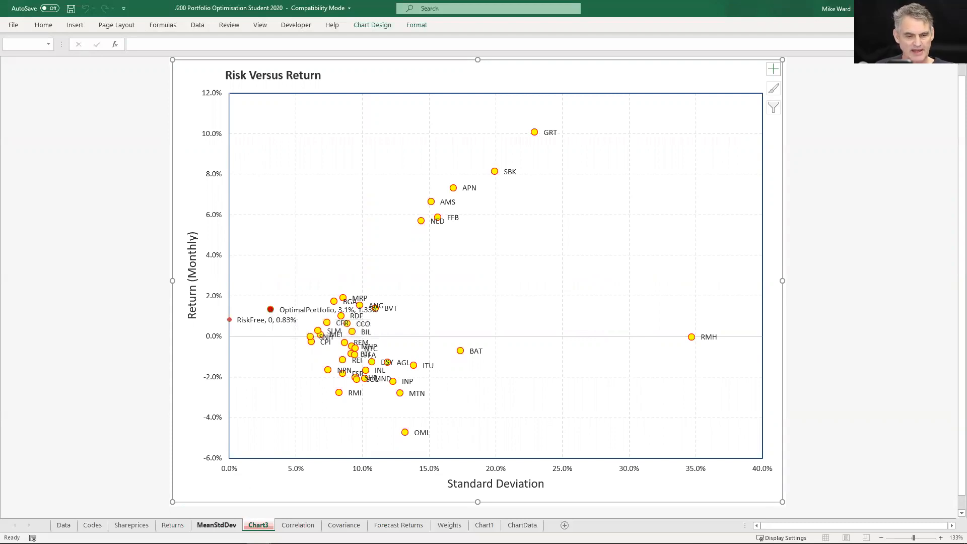
Copy the Forecast values of all shares in row 29 of the Returns sheet, starting from B29
{"action": "left_click", "coordinate": [173, 525]}
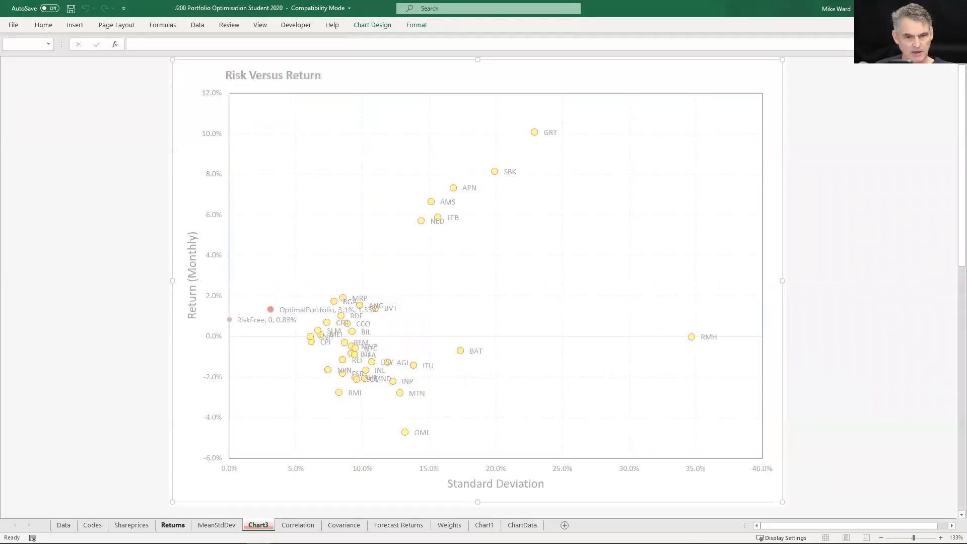
{"action": "left_click", "coordinate": [138, 472]}
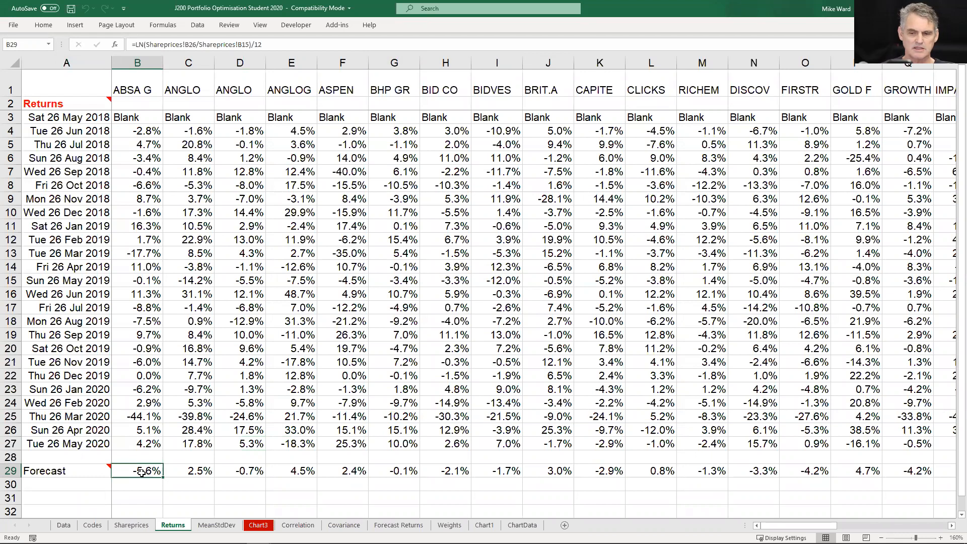
{"action": "key", "text": "ctrl+shift+Right"}
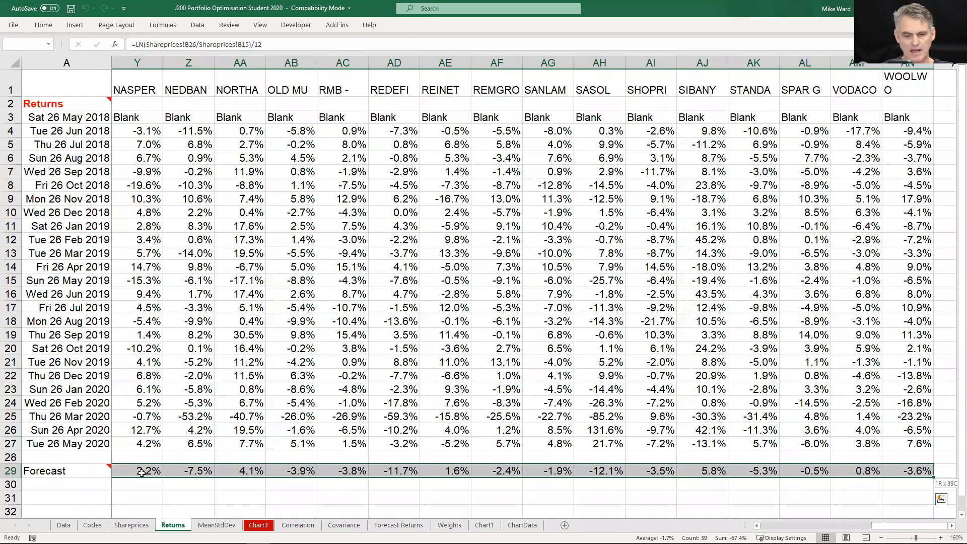
{"action": "key", "text": "ctrl+c"}
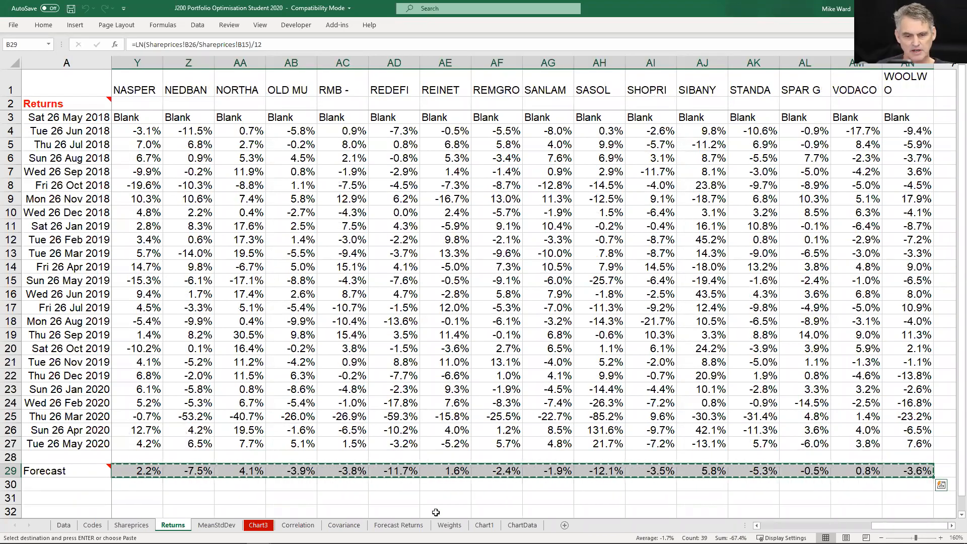
Paste the copied forecasts into the Forecast Returns sheet from B2 as transposed values and look through the pasted list
{"action": "left_click", "coordinate": [399, 525]}
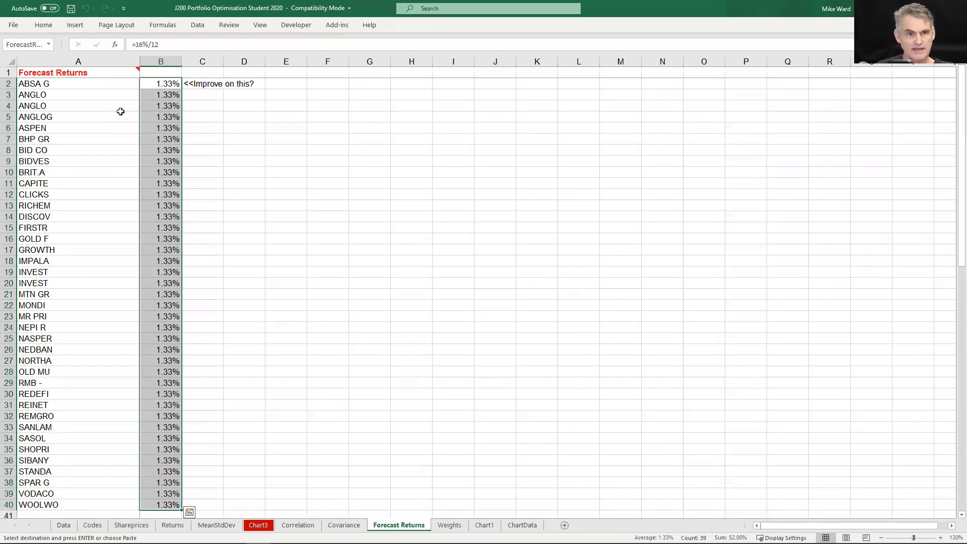
{"action": "left_click", "coordinate": [160, 82]}
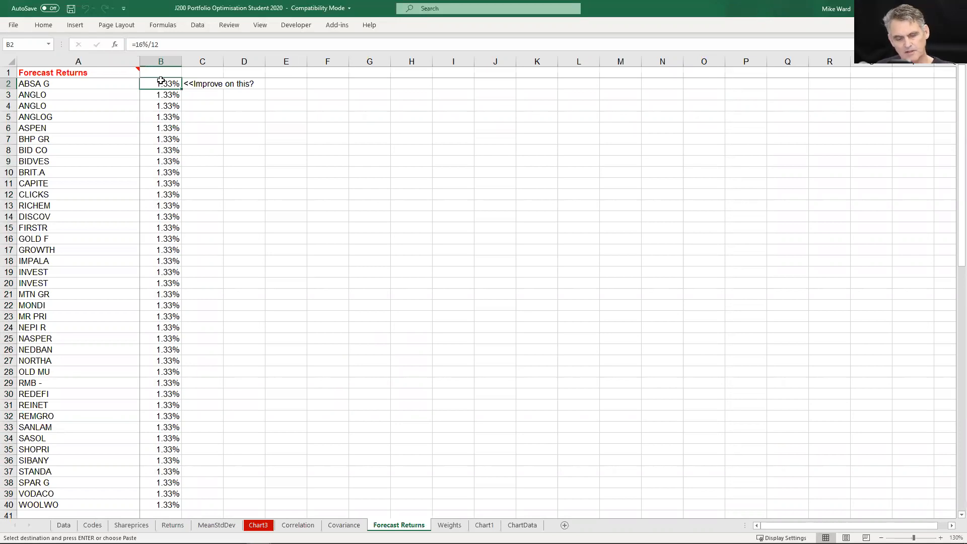
{"action": "key", "text": "ctrl+alt+v"}
{"action": "key", "text": "e"}
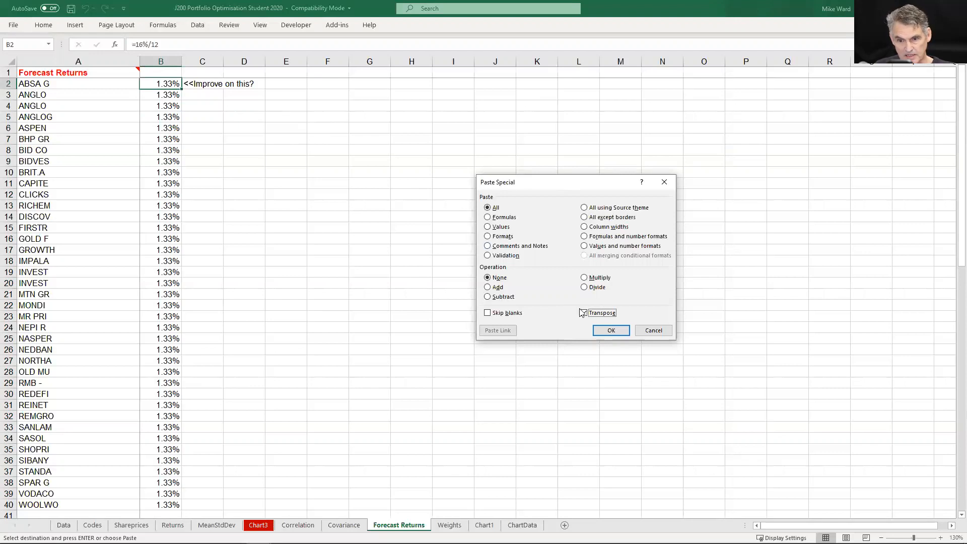
{"action": "left_click", "coordinate": [498, 227]}
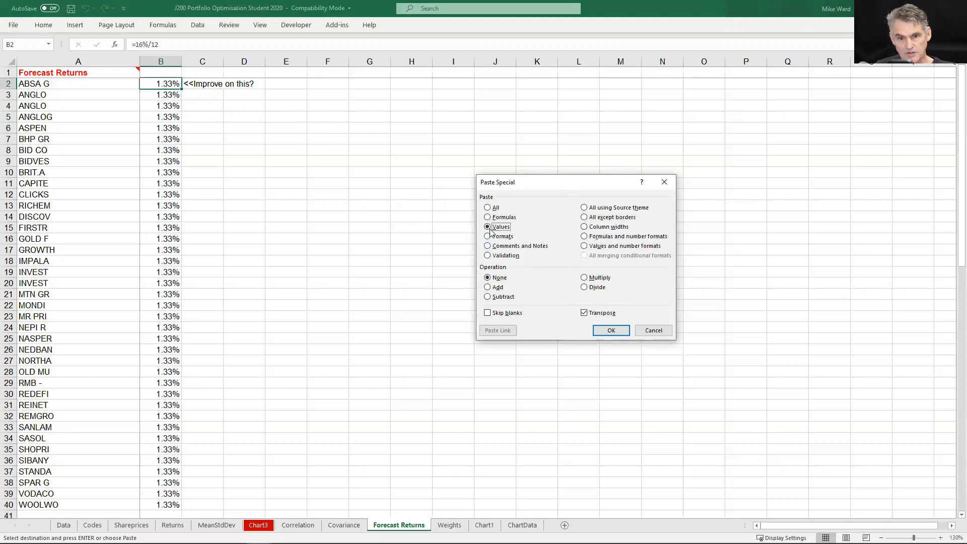
{"action": "left_click", "coordinate": [610, 330]}
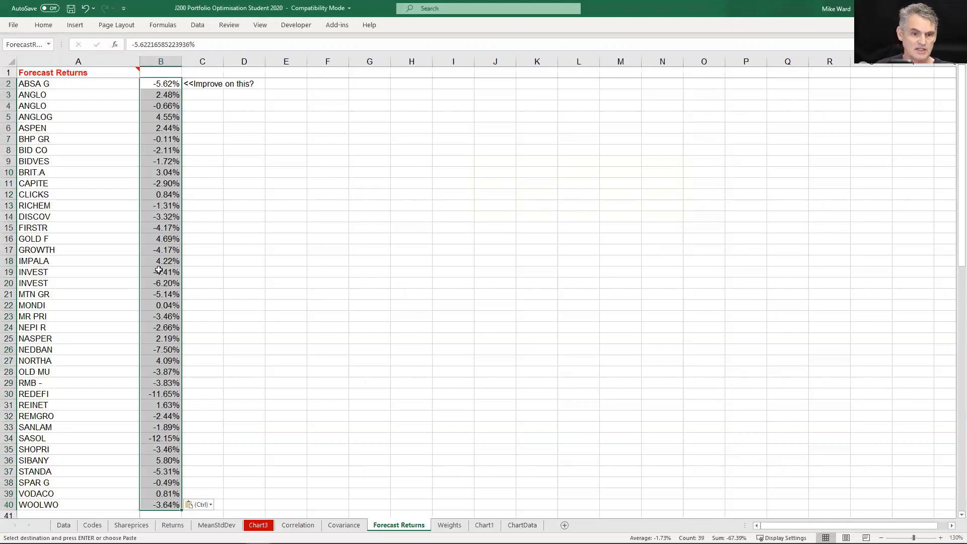
{"action": "scroll", "coordinate": [168, 294], "scroll_direction": "down", "scroll_amount": 2}
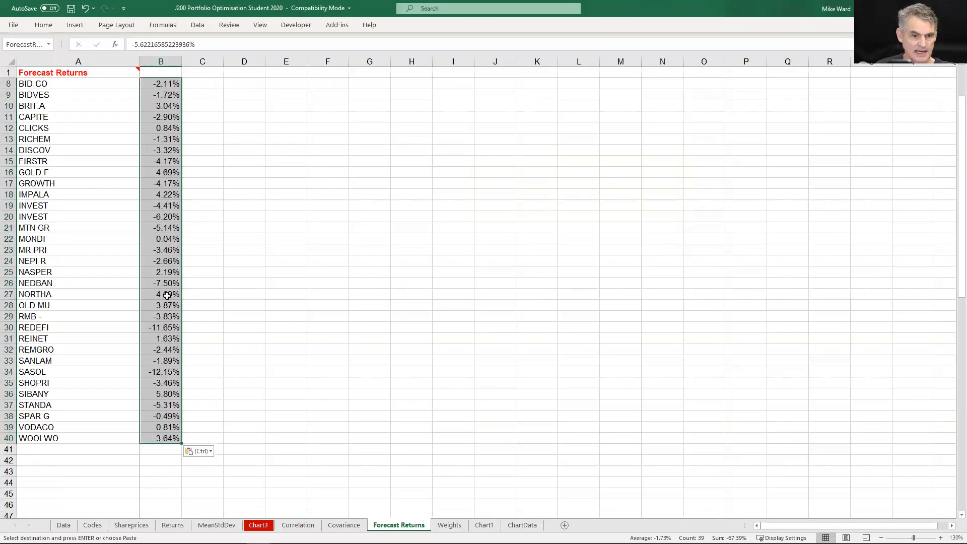
{"action": "scroll", "coordinate": [166, 296], "scroll_direction": "up", "scroll_amount": 2}
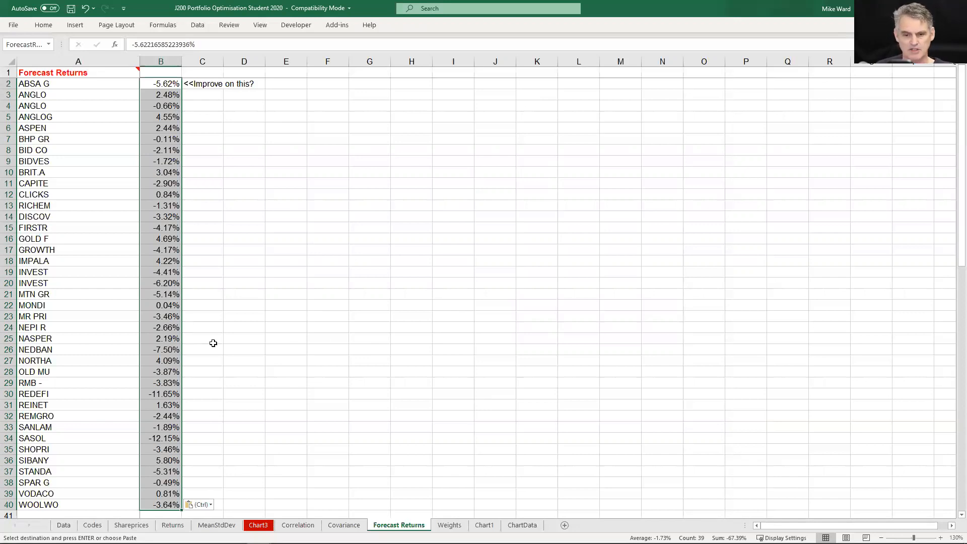
Fill the whole Weight row on the Weights sheet with =1/39 and recalculate the Sharpe Ratio in B12
{"action": "left_click", "coordinate": [461, 526]}
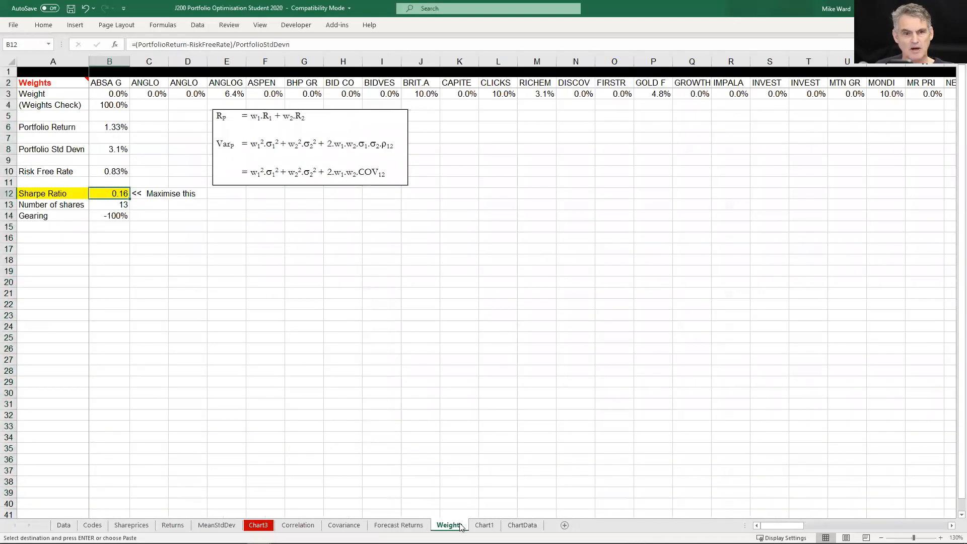
{"action": "left_click", "coordinate": [114, 93]}
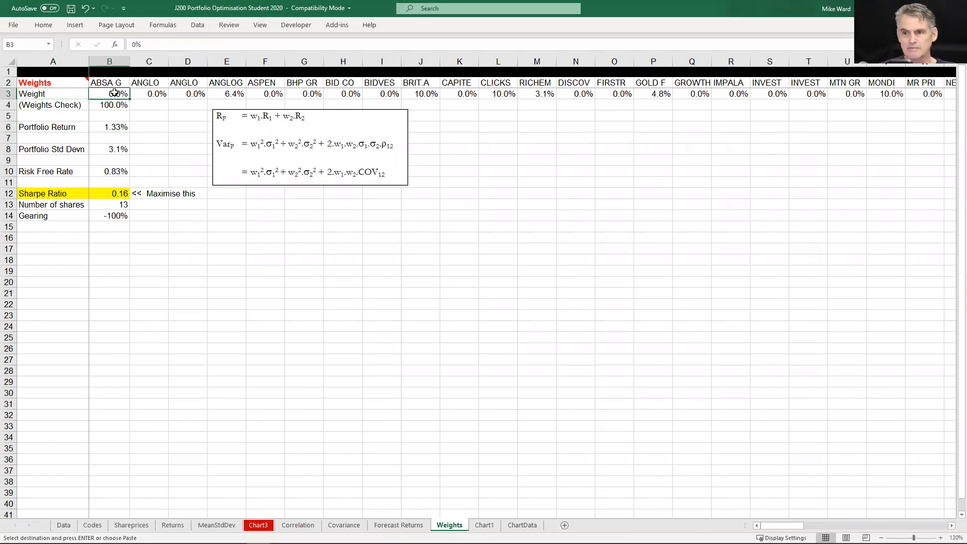
{"action": "key", "text": "ctrl+shift+Right"}
{"action": "type", "text": "=1/3"}
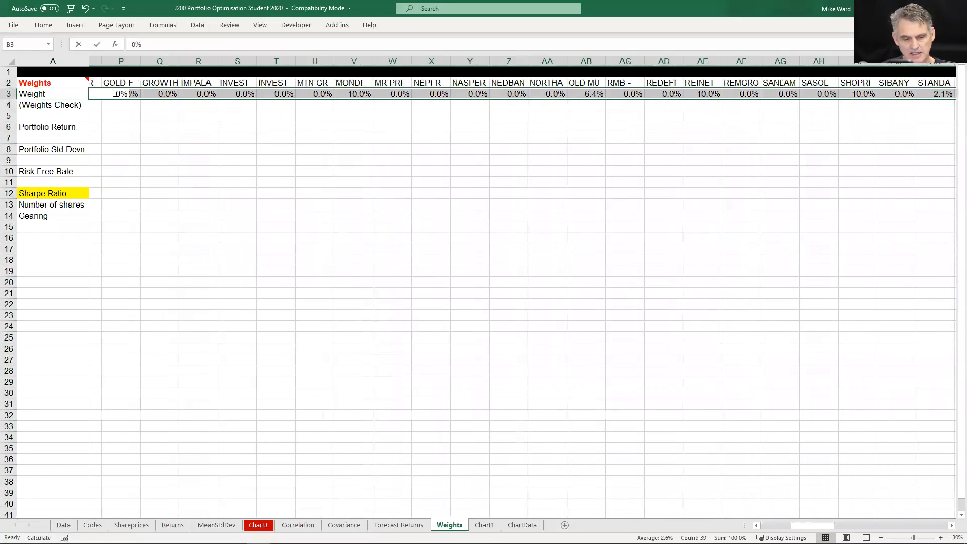
{"action": "type", "text": "9"}
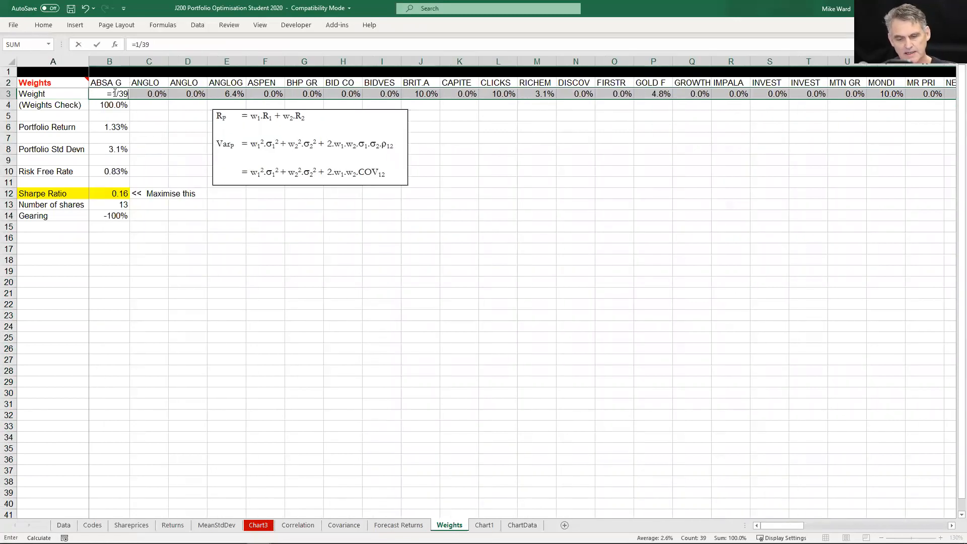
{"action": "key", "text": "ctrl+Return"}
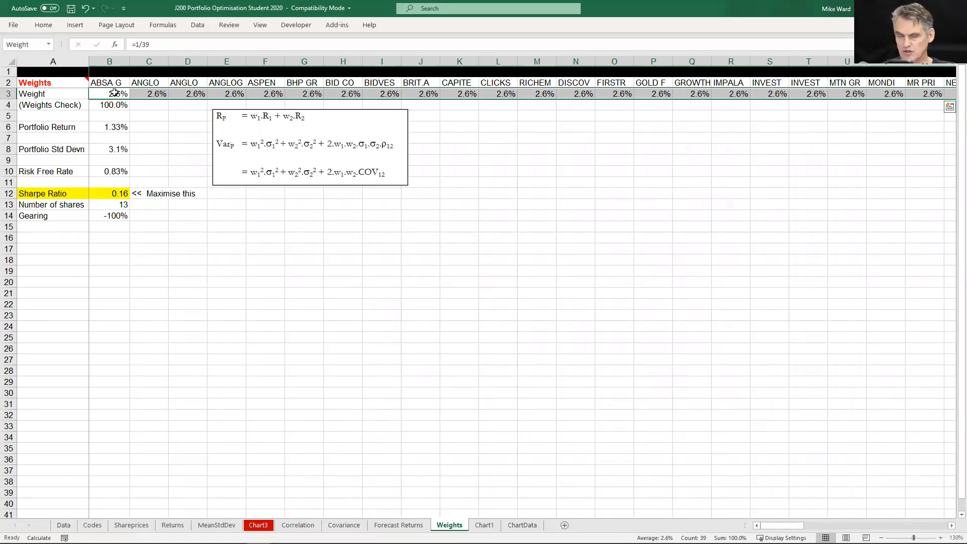
{"action": "left_click", "coordinate": [113, 195]}
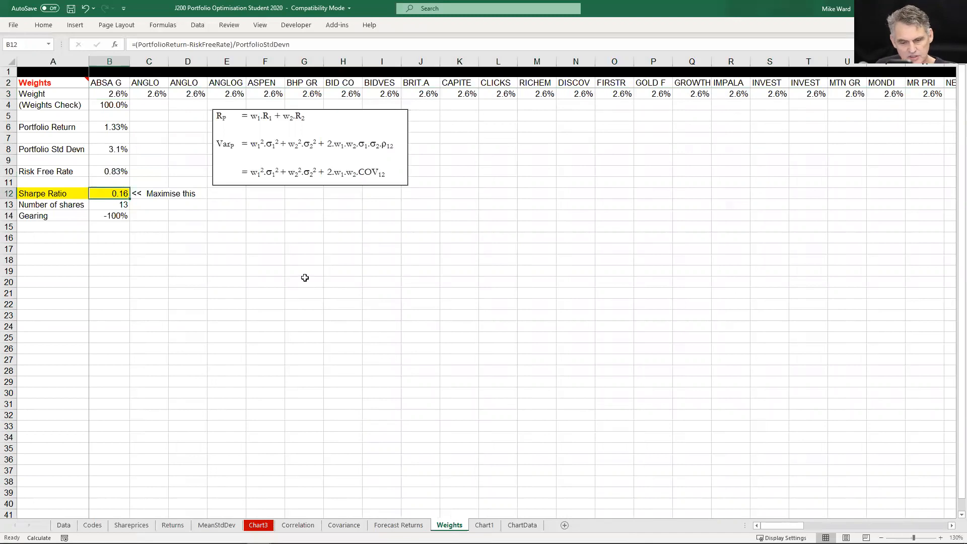
{"action": "key", "text": "F9"}
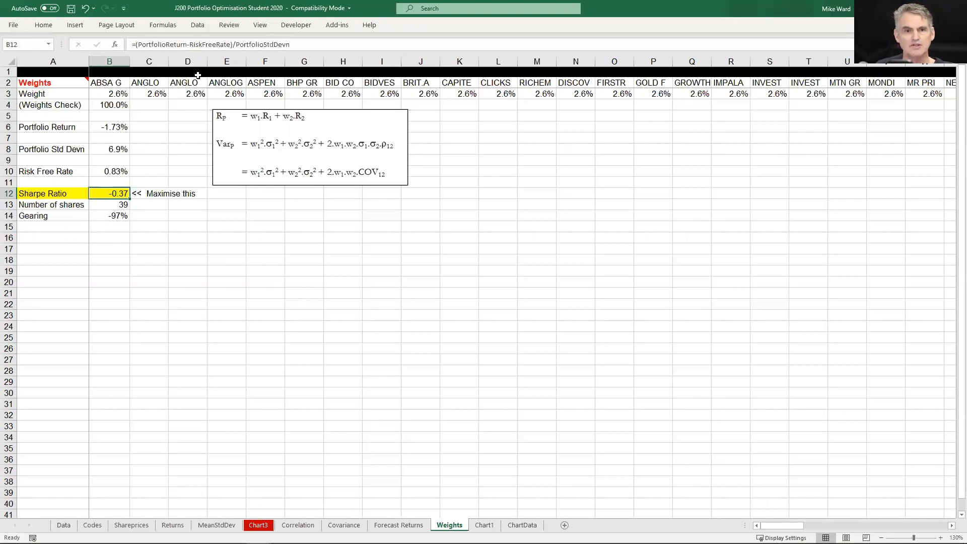
Run Solver to maximise B12 with the existing weight constraints and keep the Solver solution
{"action": "left_click", "coordinate": [194, 25]}
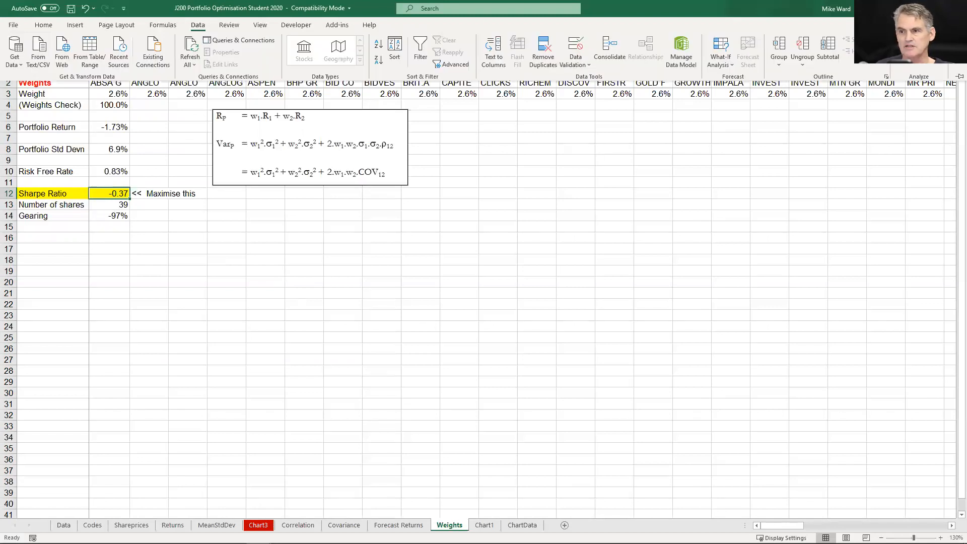
{"action": "left_click", "coordinate": [903, 54]}
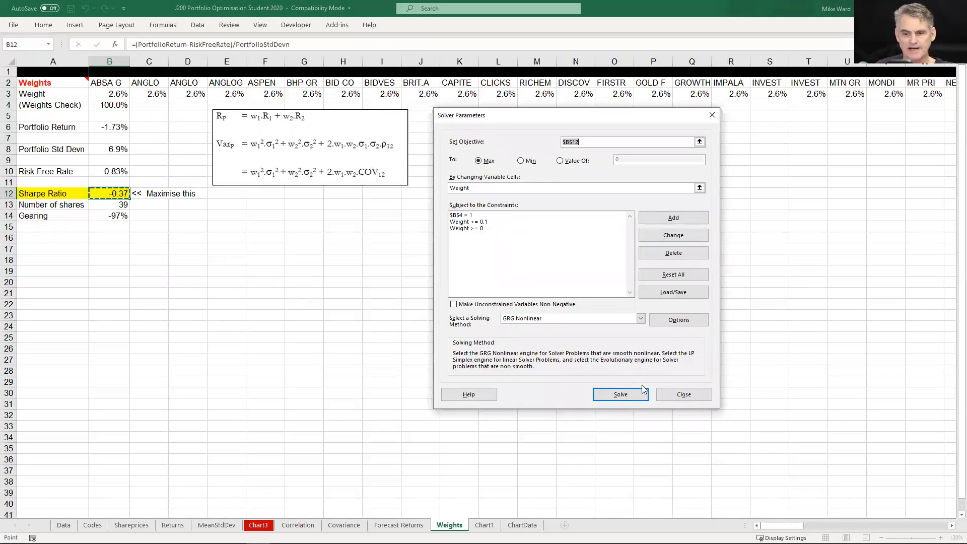
{"action": "left_click", "coordinate": [635, 397]}
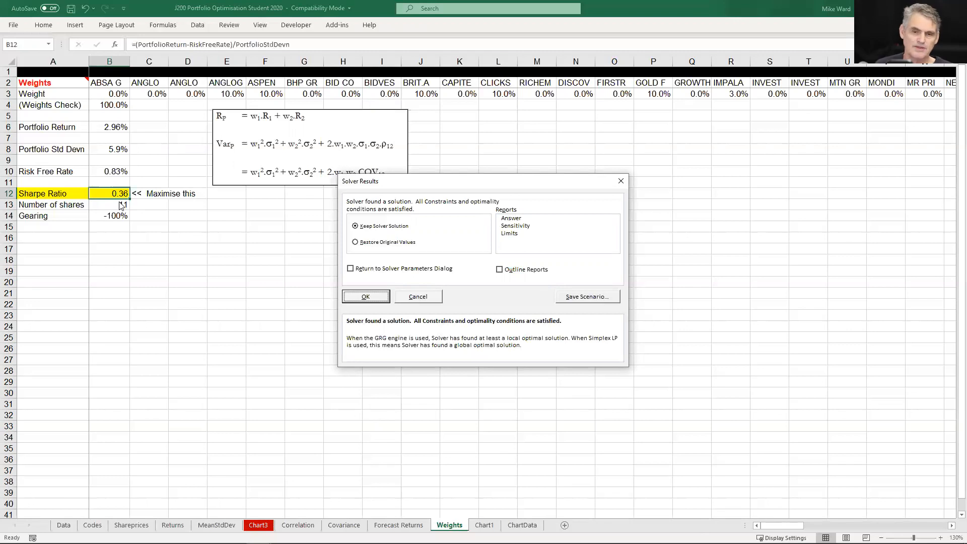
{"action": "left_click", "coordinate": [366, 297]}
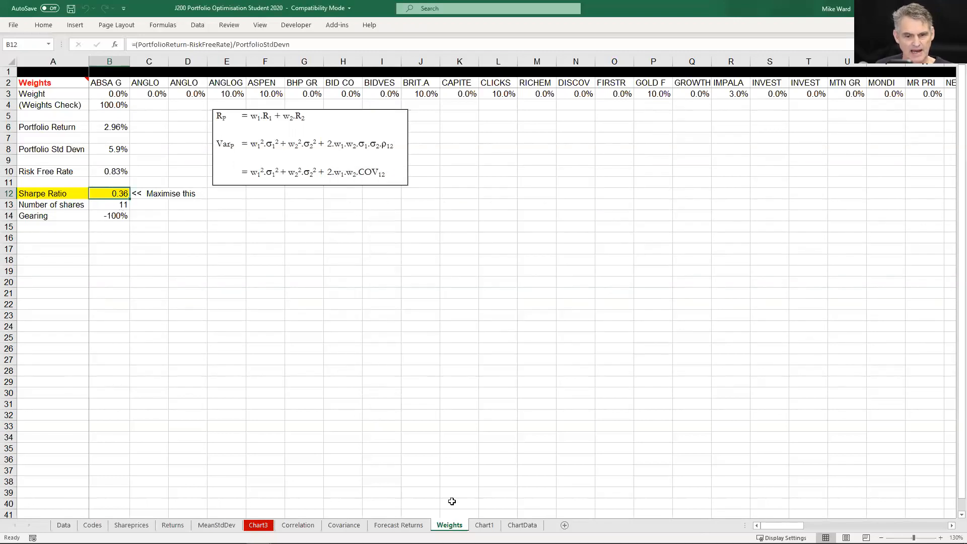
Examine the new share weights on the Weights chart and the OptimalPortfolio point on the Risk Versus Return chart
{"action": "left_click", "coordinate": [484, 525]}
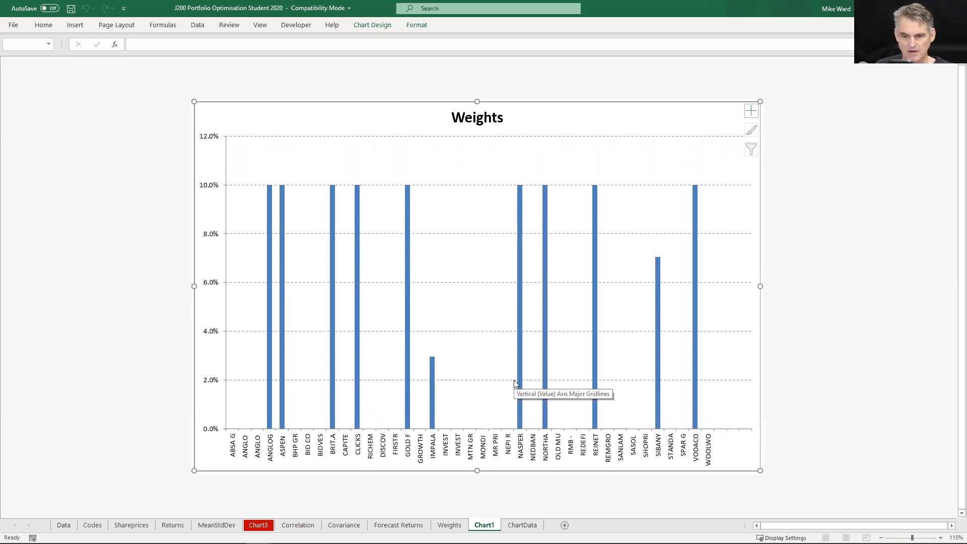
{"action": "mouse_move", "coordinate": [519, 381]}
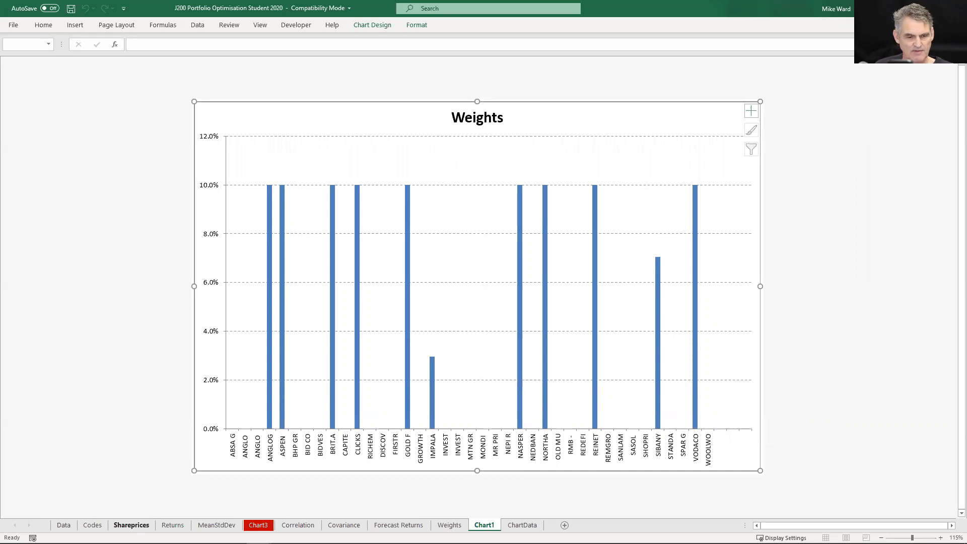
{"action": "left_click", "coordinate": [258, 525]}
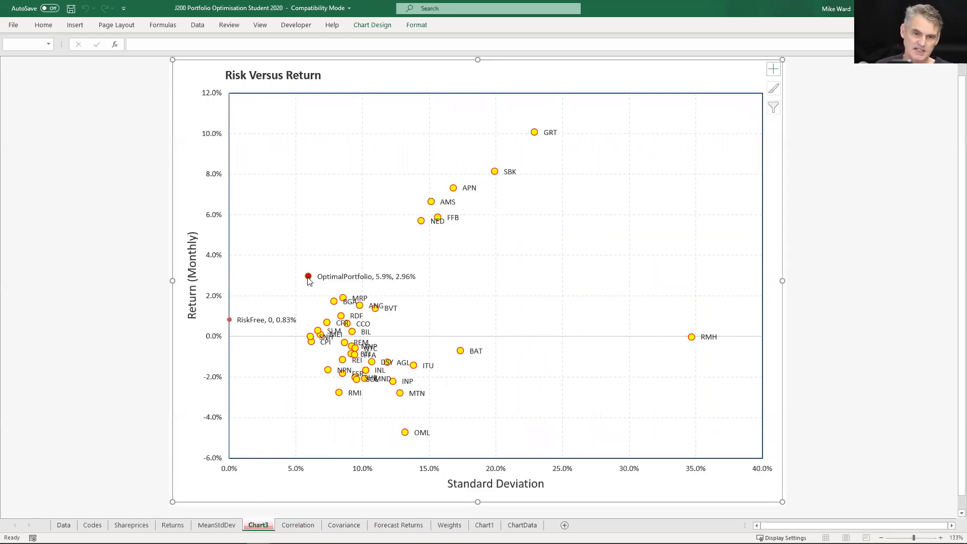
{"action": "mouse_move", "coordinate": [309, 277]}
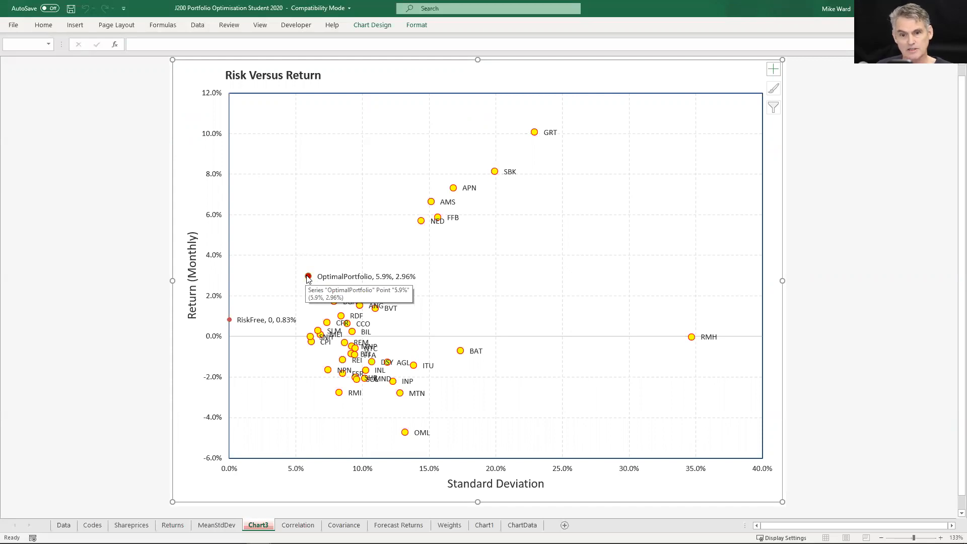
{"action": "left_click", "coordinate": [449, 525]}
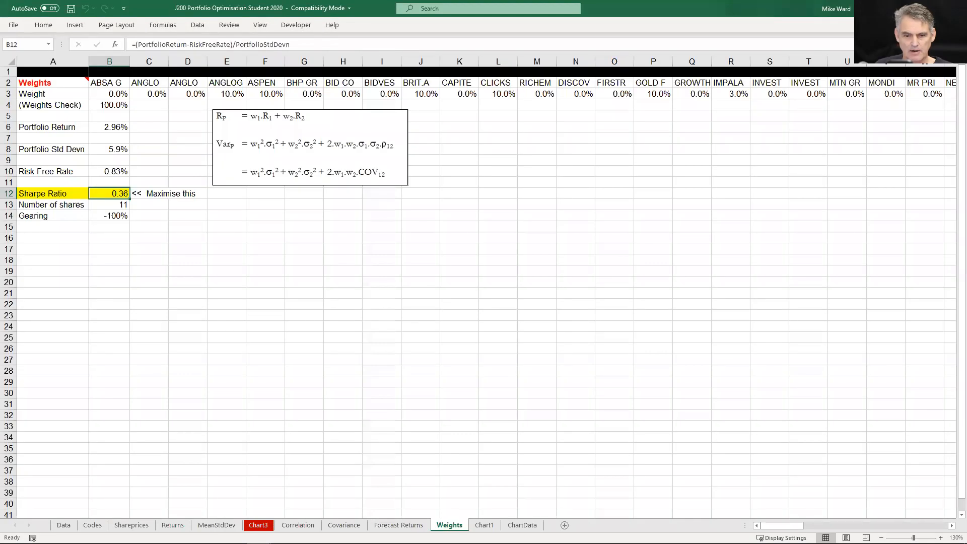
{"action": "left_click", "coordinate": [483, 524]}
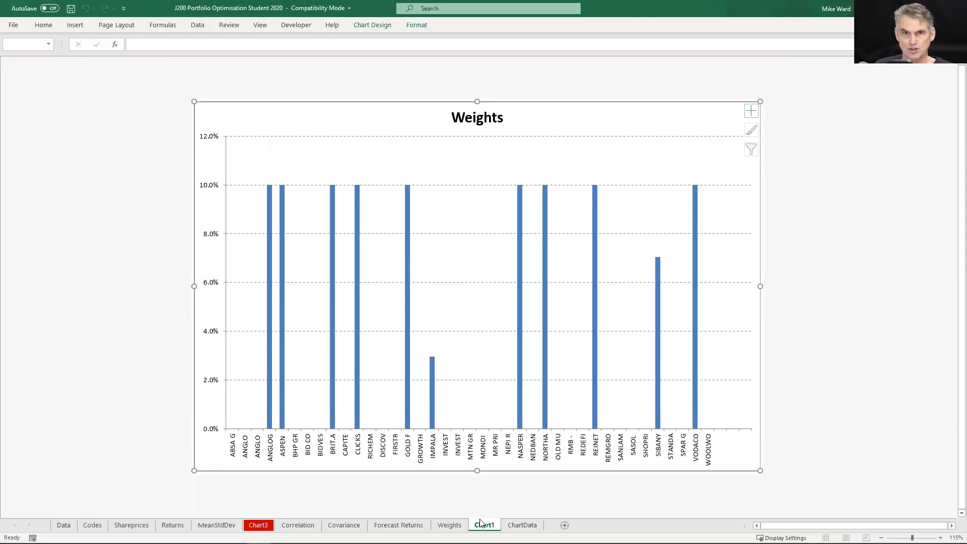
Reset every share in the Weight row of the Weights sheet to an equal weight of =1/39
{"action": "left_click", "coordinate": [449, 524]}
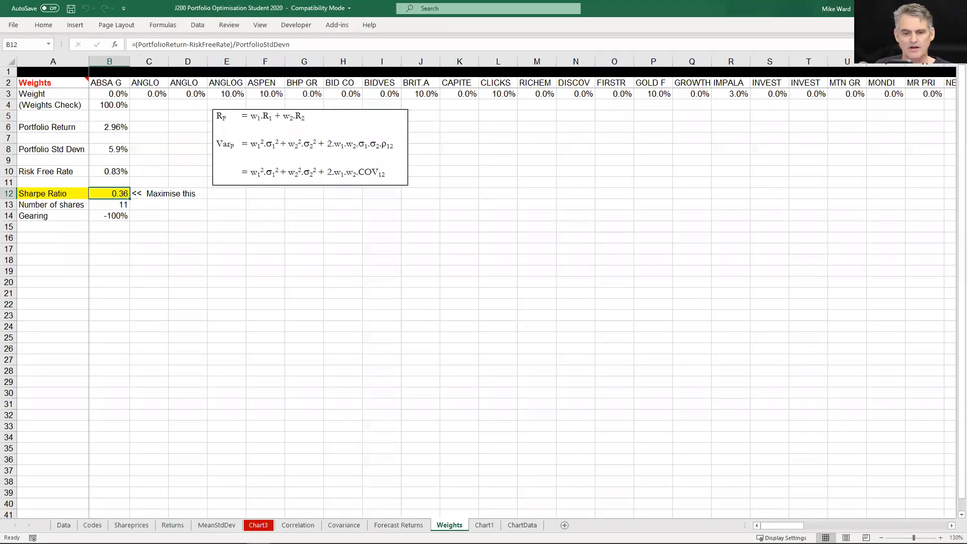
{"action": "left_click", "coordinate": [103, 90]}
{"action": "key", "text": "Down"}
{"action": "key", "text": "Up"}
{"action": "key", "text": "Left"}
{"action": "key", "text": "Right"}
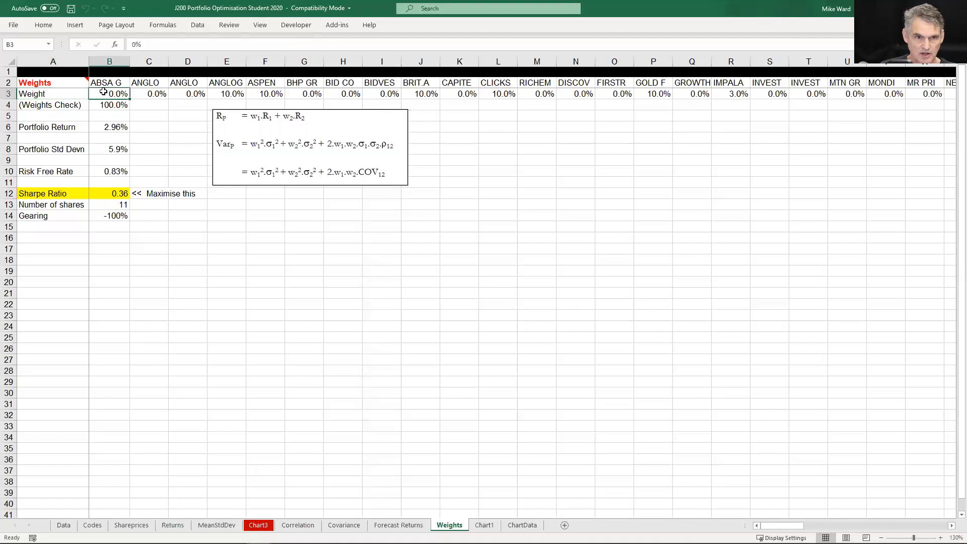
{"action": "key", "text": "ctrl+shift+Right"}
{"action": "type", "text": "=1/39"}
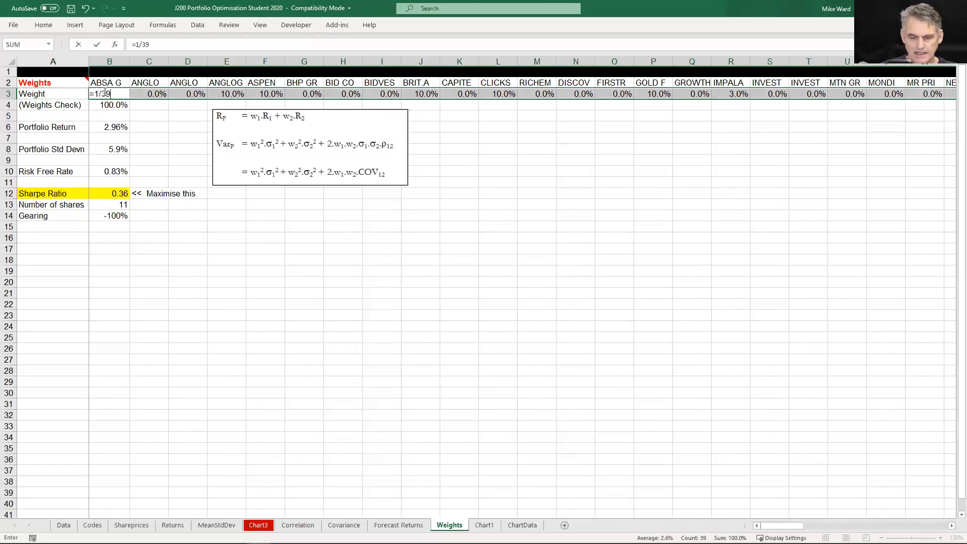
{"action": "key", "text": "ctrl+Return"}
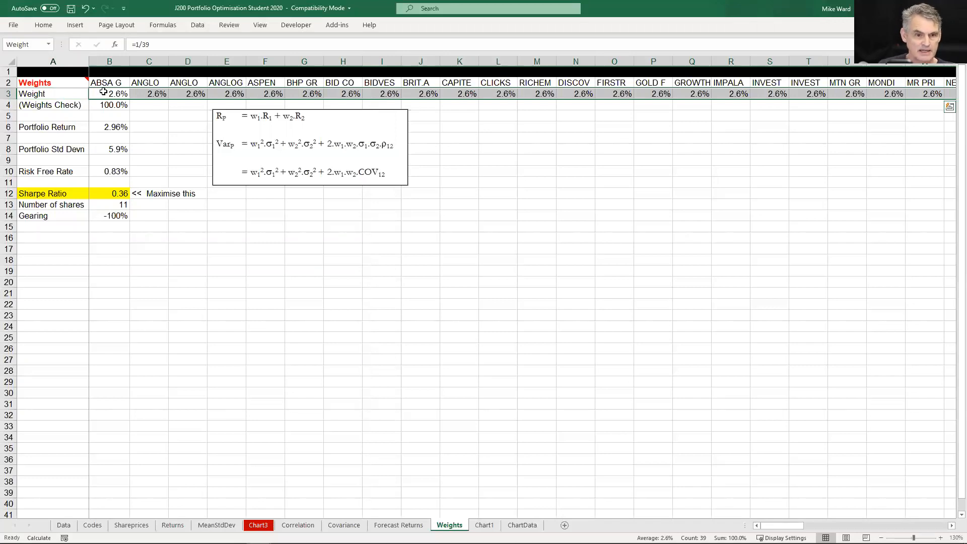
Recalculate the equal weights and run Solver to maximise B12 with the lower constraint changed to Weight >= -0.1, keeping the Solver solution
{"action": "key", "text": "F9"}
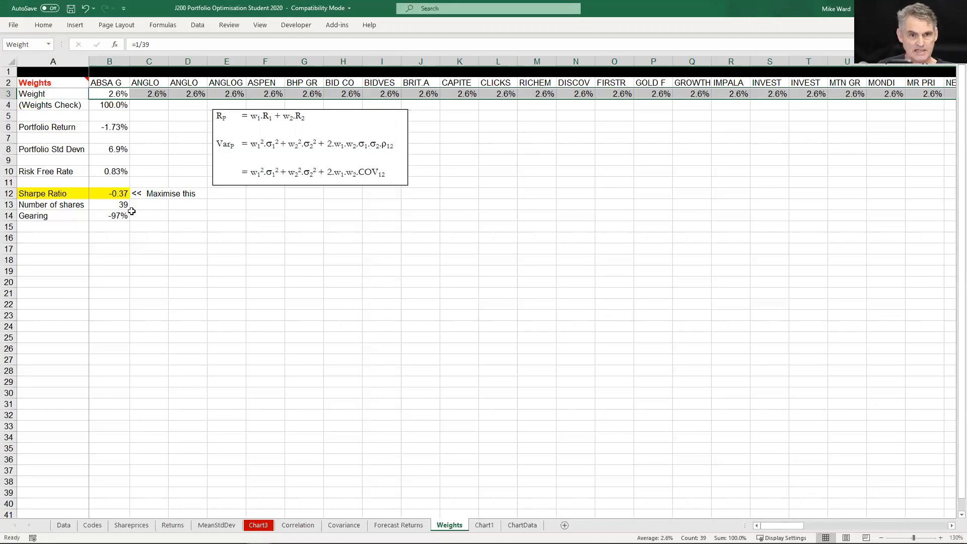
{"action": "left_click", "coordinate": [204, 26]}
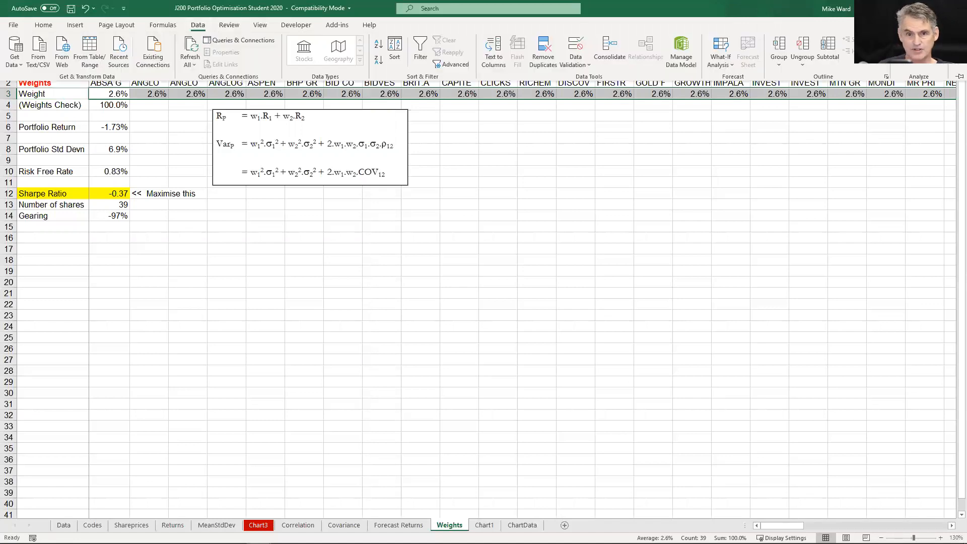
{"action": "left_click", "coordinate": [918, 50]}
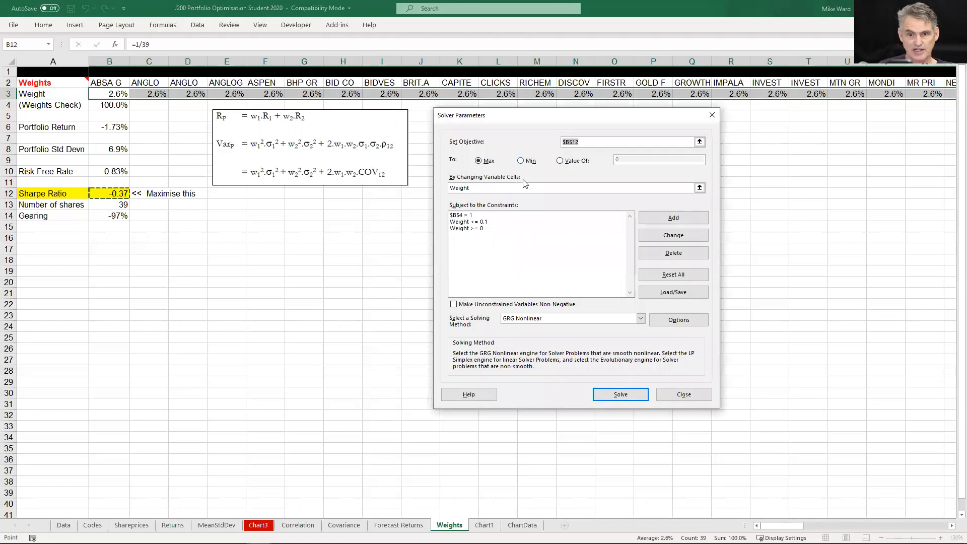
{"action": "left_click", "coordinate": [466, 230]}
{"action": "left_click", "coordinate": [673, 238]}
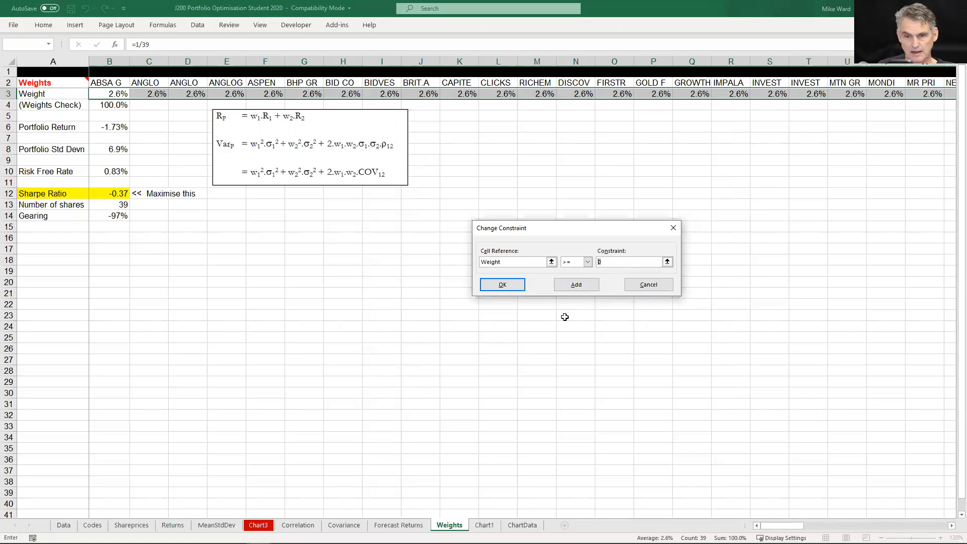
{"action": "type", "text": "-.1"}
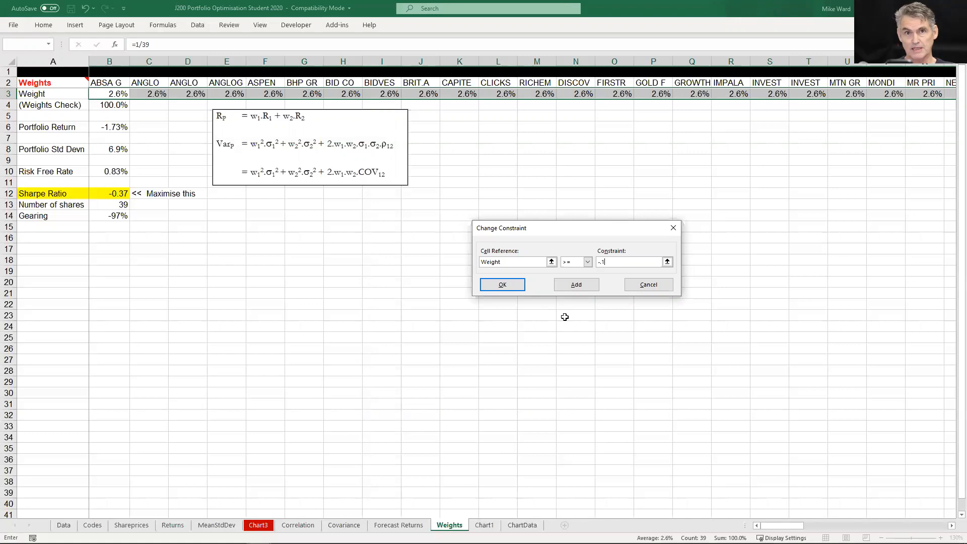
{"action": "key", "text": "Return"}
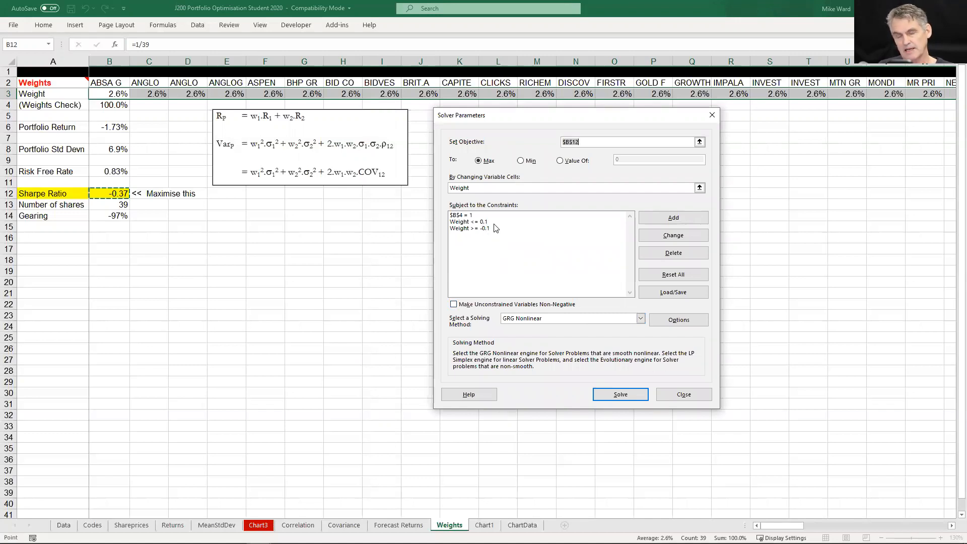
{"action": "left_click", "coordinate": [620, 394]}
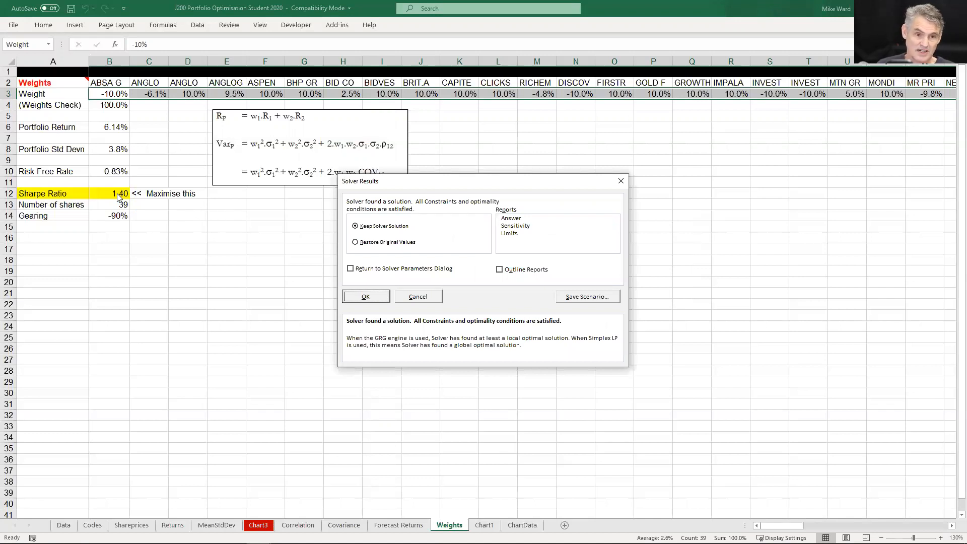
{"action": "left_click", "coordinate": [365, 298]}
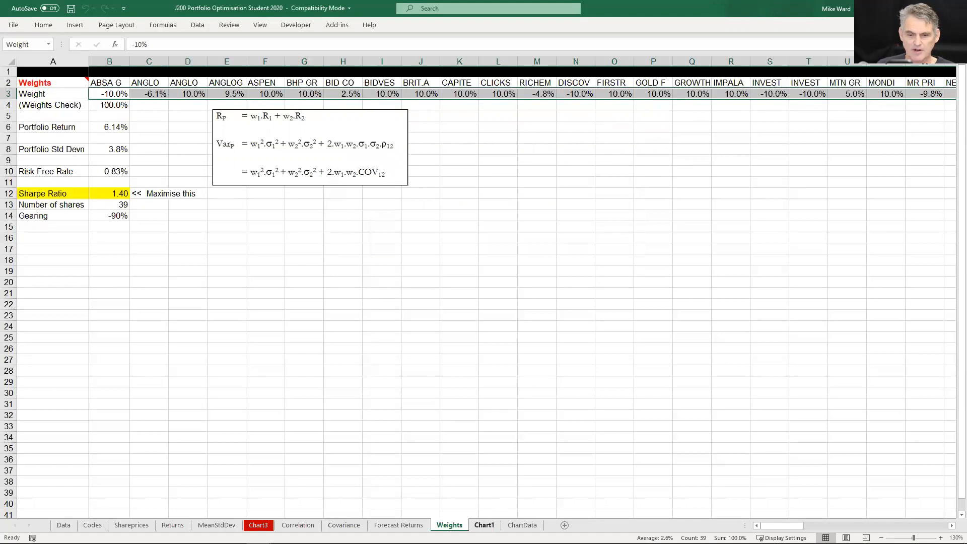
Examine the long and short share weights on the Weights chart and the OptimalPortfolio point on the Risk Versus Return chart
{"action": "left_click", "coordinate": [484, 524]}
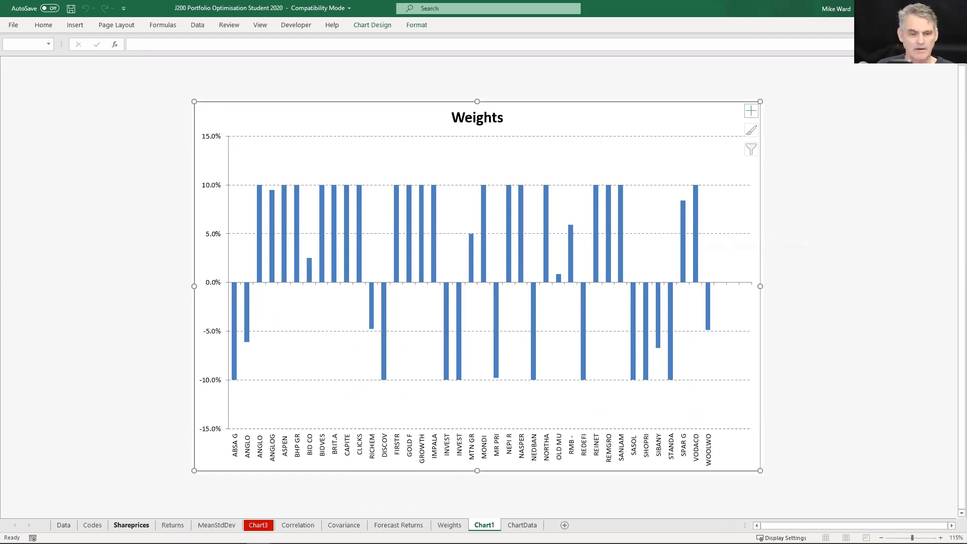
{"action": "left_click", "coordinate": [258, 524]}
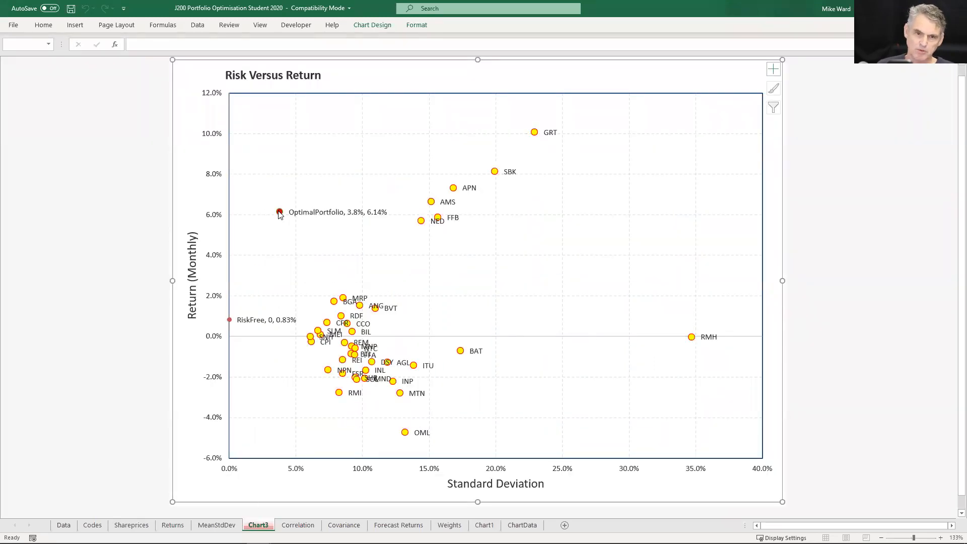
{"action": "mouse_move", "coordinate": [281, 213]}
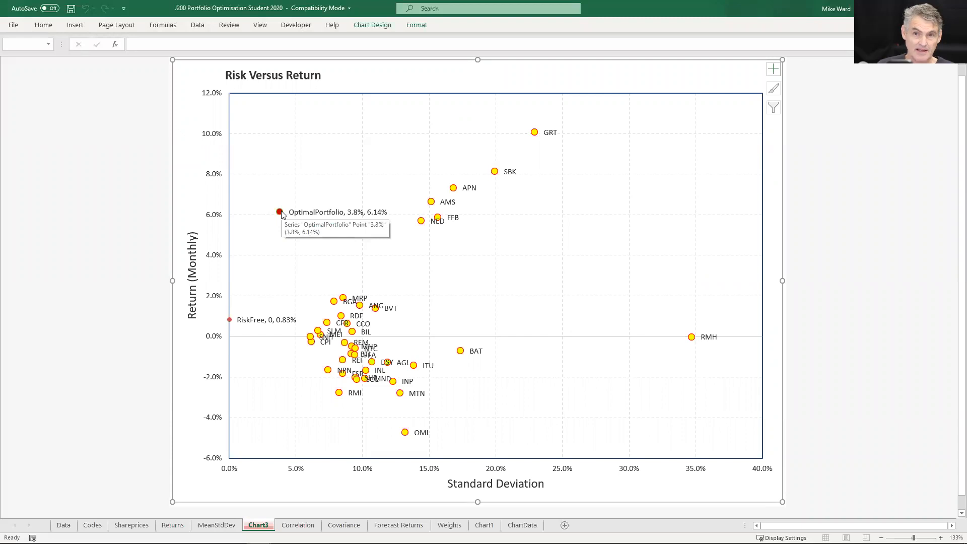